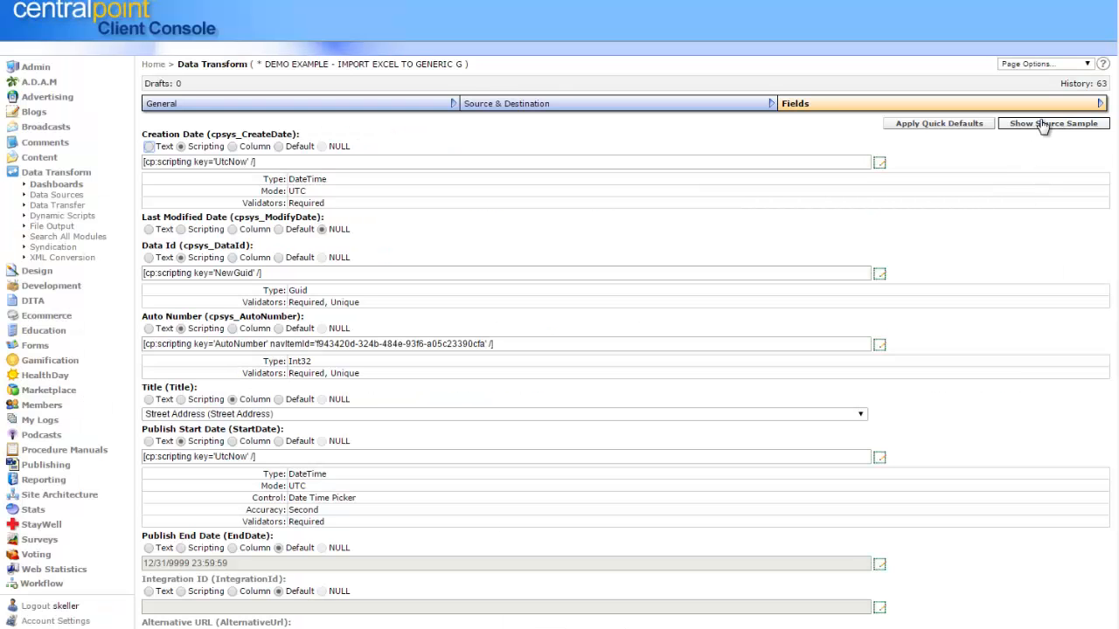
Preview the Excel source sample for the data transfer, close it, and review the destination field mappings.
click(1043, 127)
mouse_move(460, 628)
mouse_down()
mouse_move(638, 628)
mouse_move(460, 628)
mouse_up()
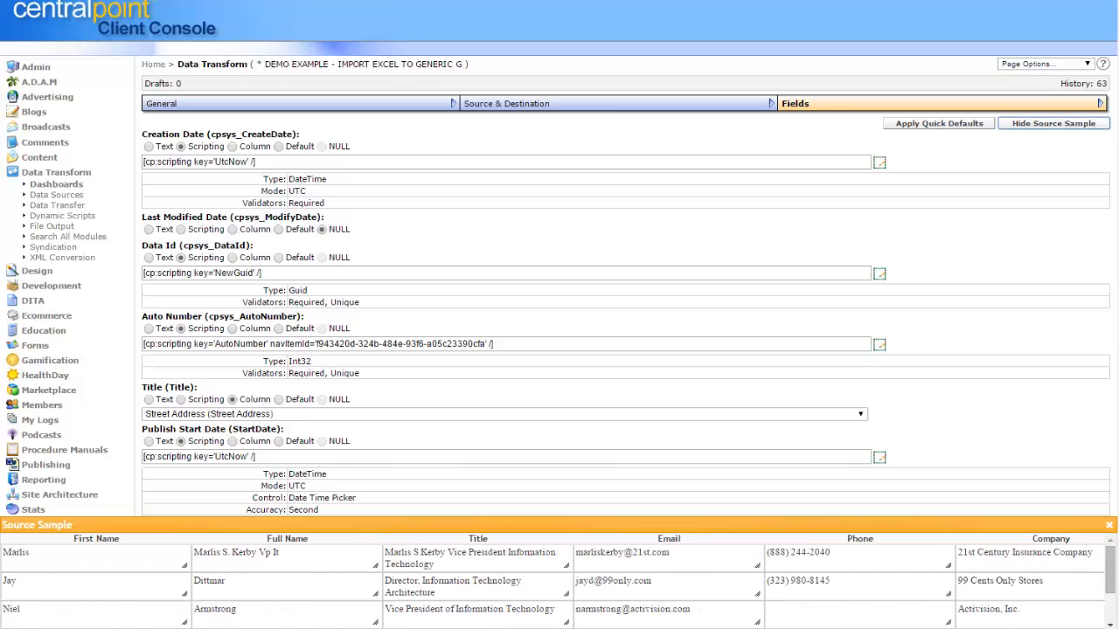
click(1108, 525)
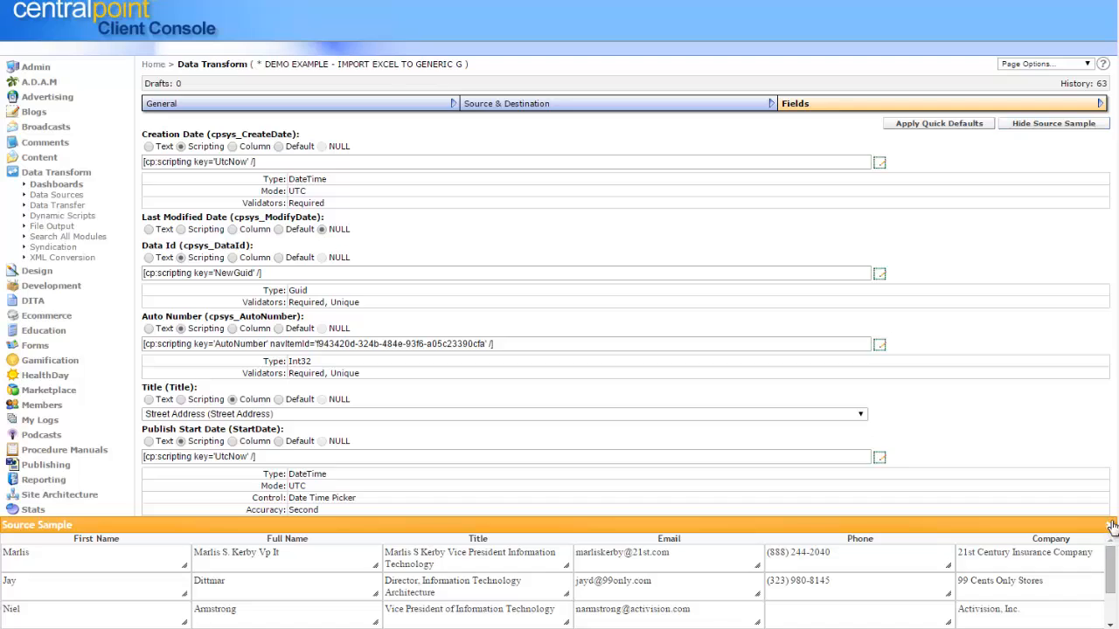
scroll(1108, 524, down, 1)
scroll(725, 421, down, 20)
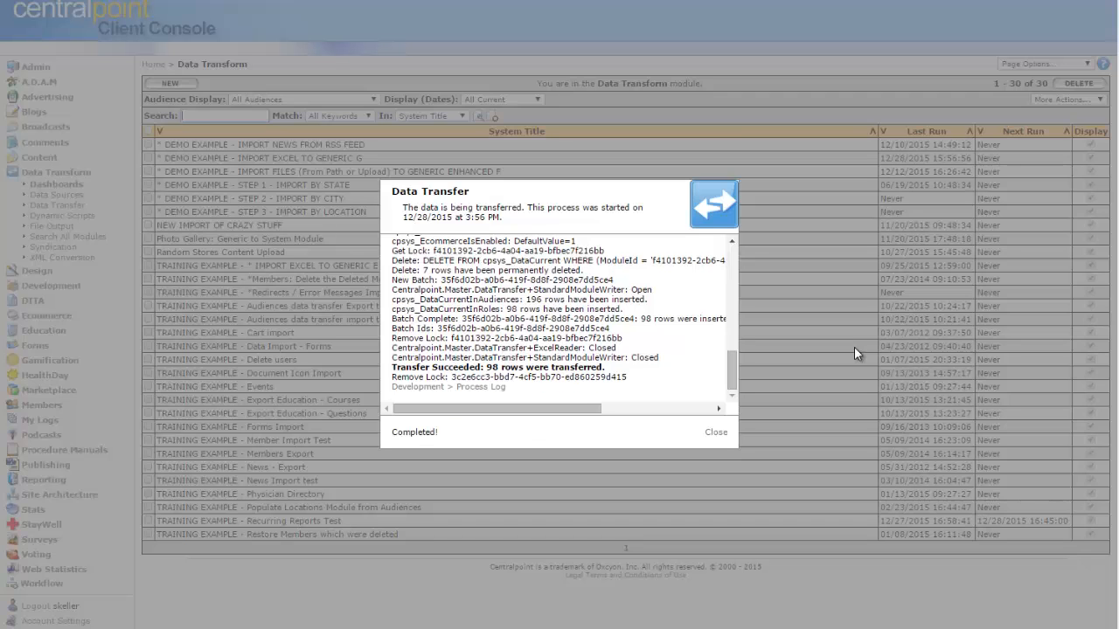
Close the data transfer log and open the fifth imported record in the Generic G content module.
click(725, 434)
click(37, 161)
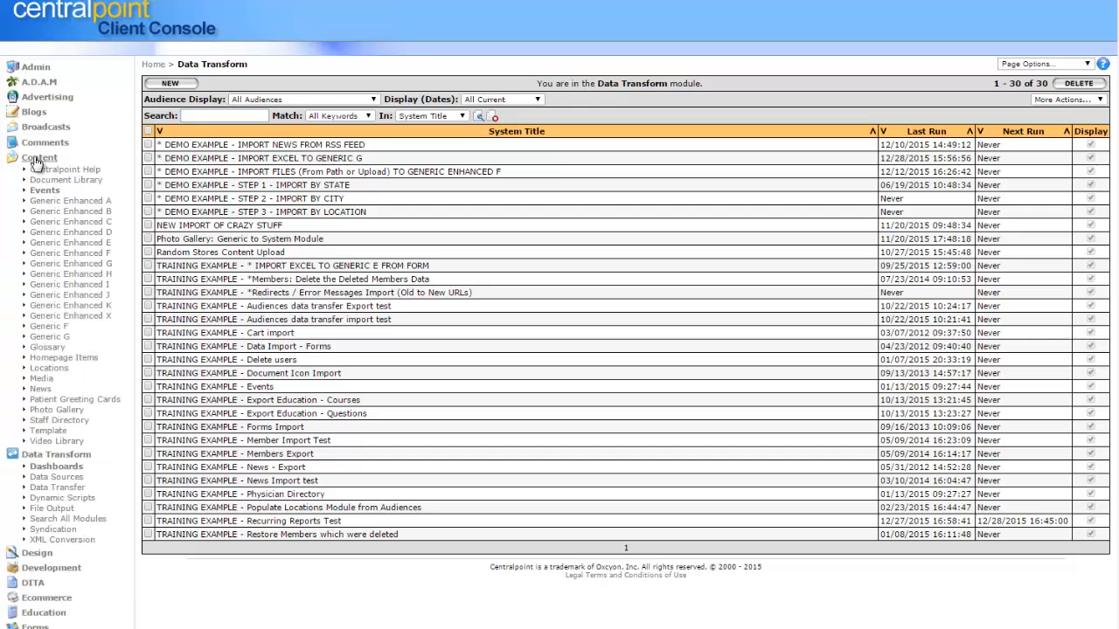
click(49, 337)
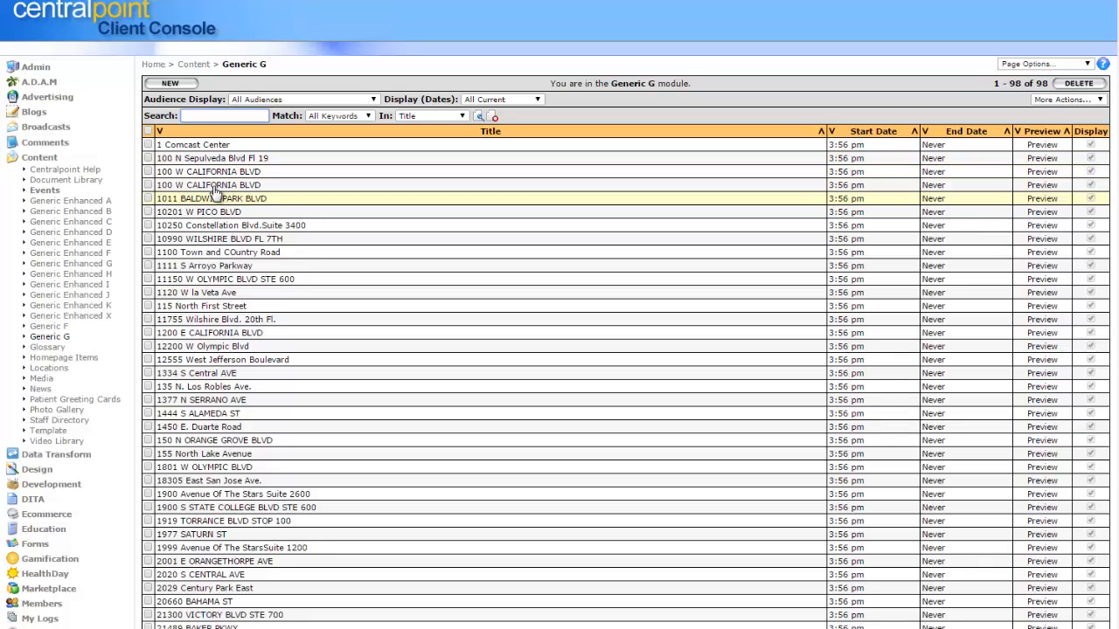
click(416, 202)
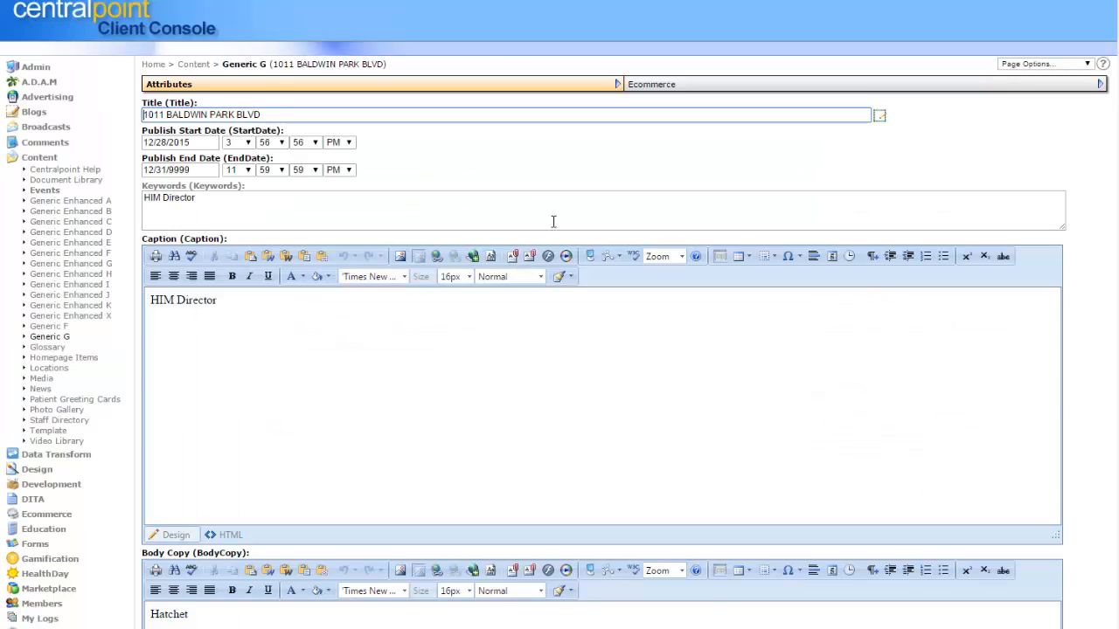
Compare the Caption and Keywords text of the imported record.
drag(229, 310, 142, 304)
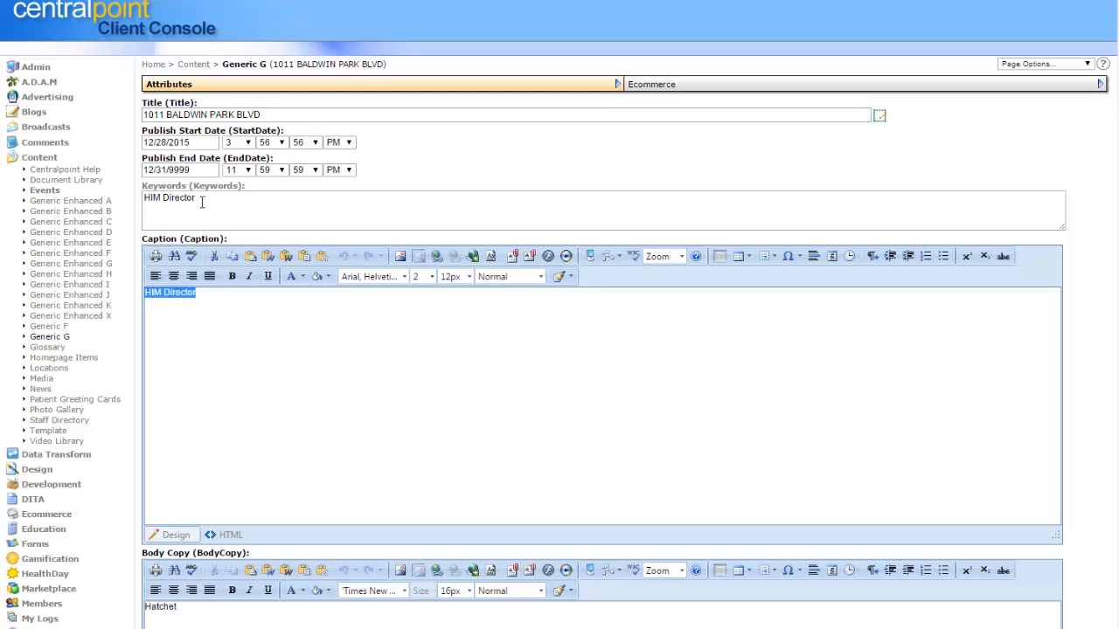
drag(201, 200, 126, 199)
click(756, 157)
Expand the Universal, Photo Galleries and DITA branches in the record's Taxonomy field to examine the available items.
drag(1117, 135, 1115, 435)
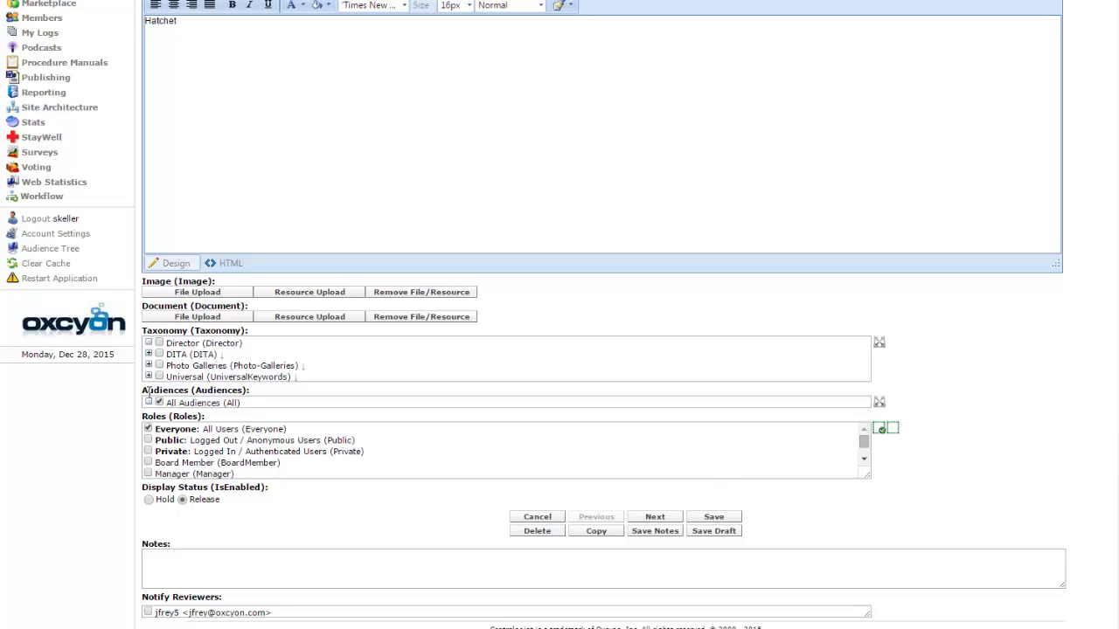
click(148, 376)
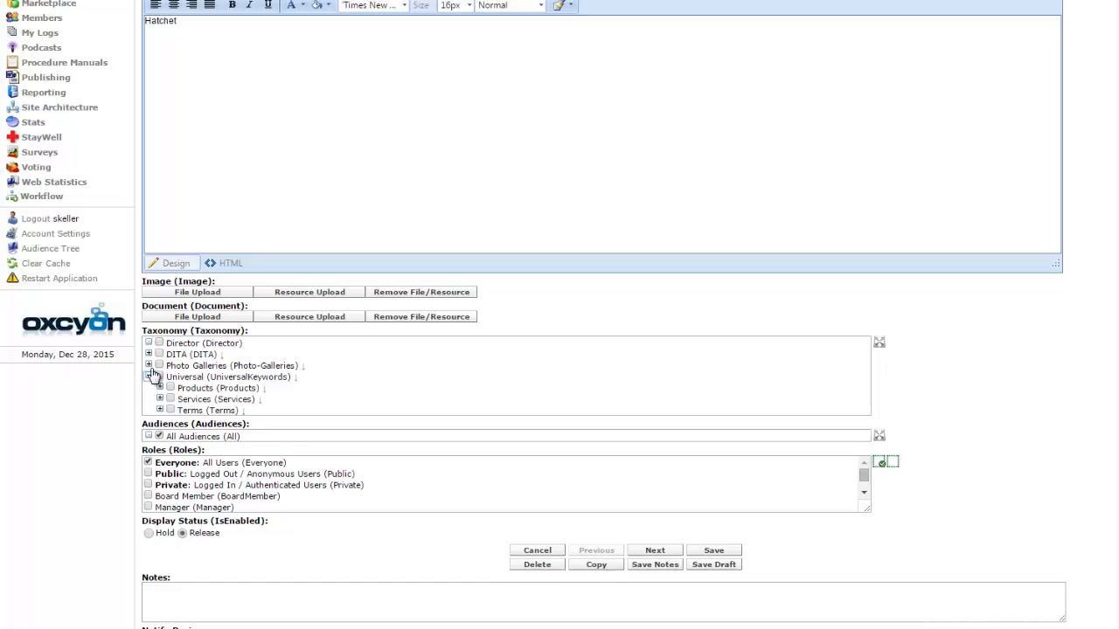
click(148, 365)
click(149, 354)
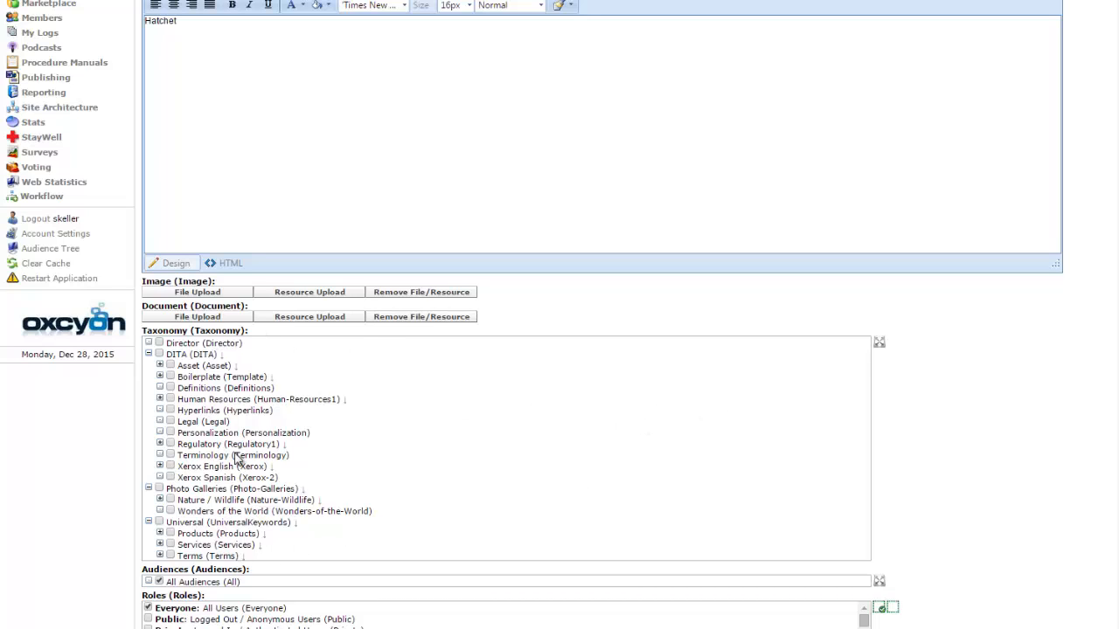
scroll(531, 286, up, 3)
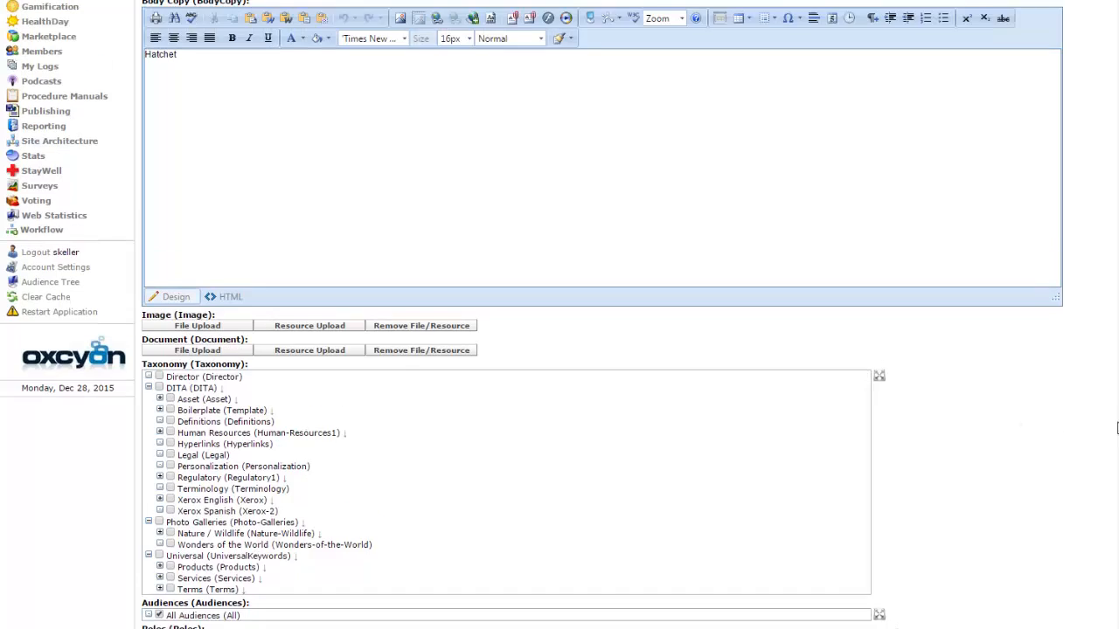
Start a new taxonomy item under Site Architecture and name it California.
click(76, 312)
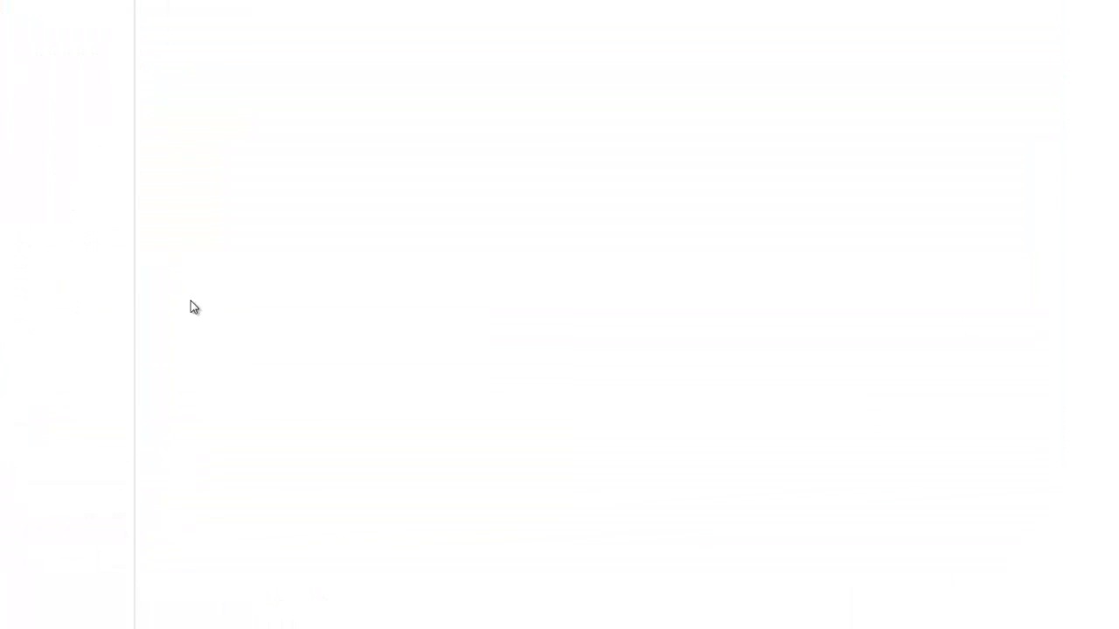
click(52, 497)
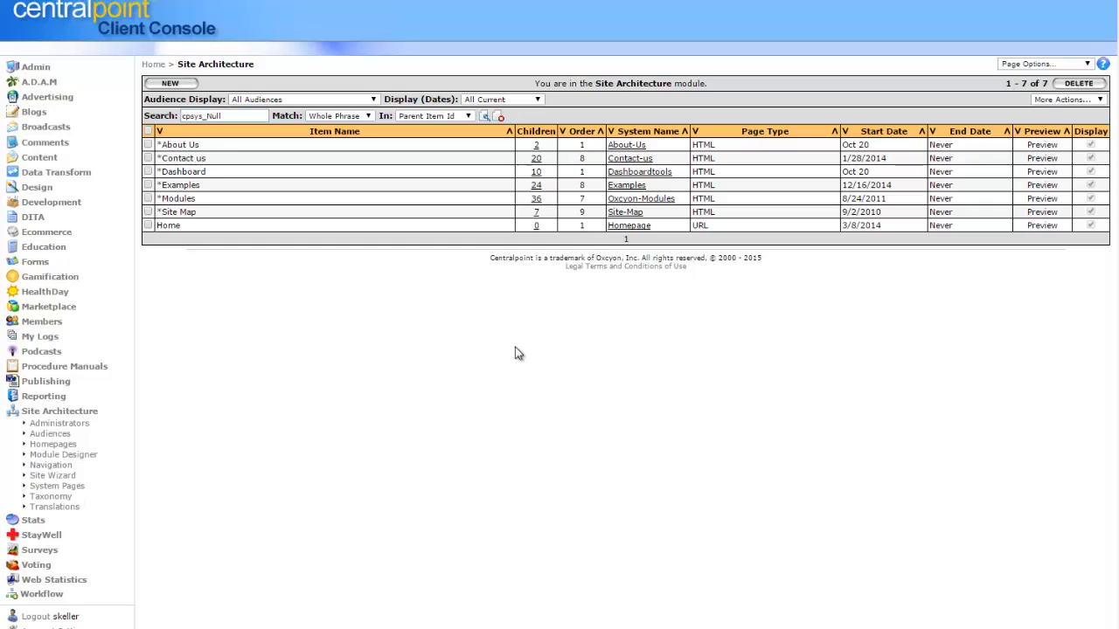
click(172, 84)
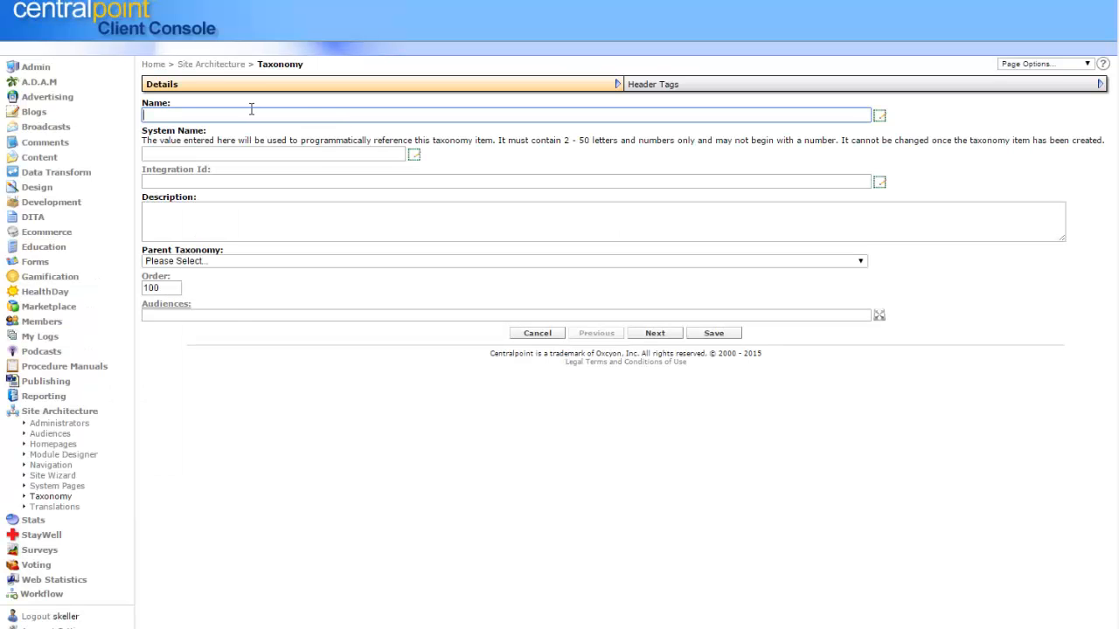
text(Cal)
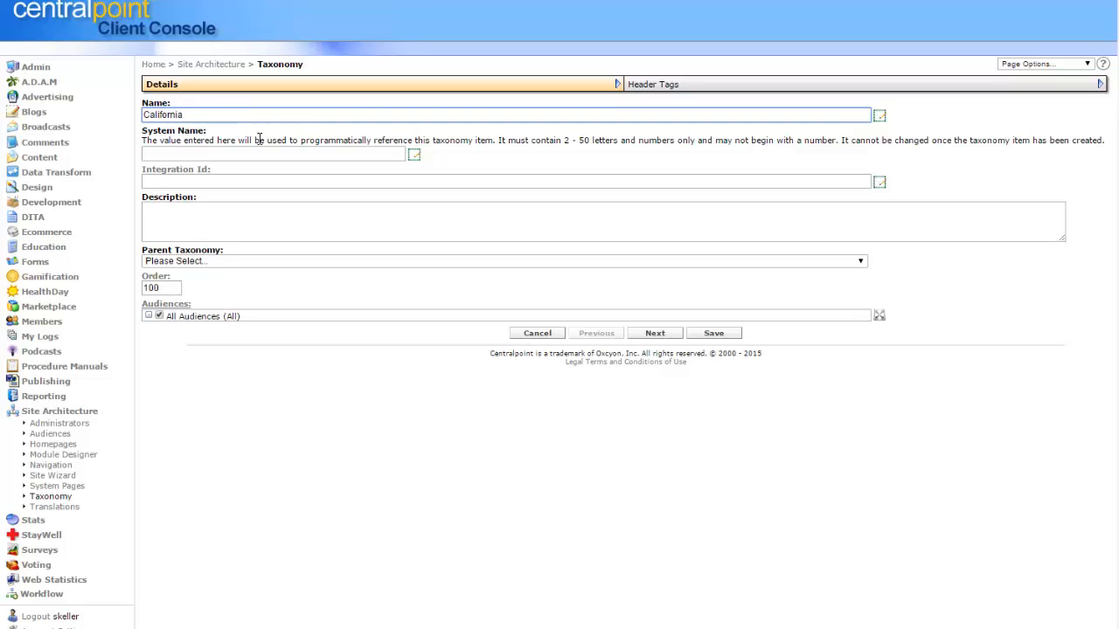
text(ifornia)
Set the parent taxonomy to Main (Root) and DITA for the California item and save it.
click(324, 260)
click(305, 286)
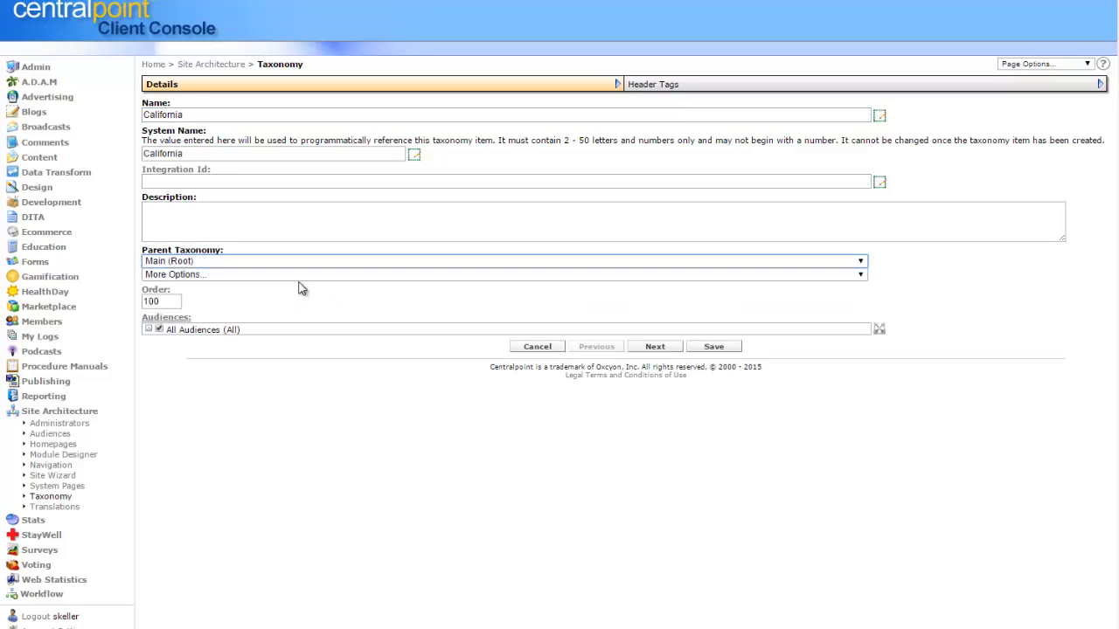
click(299, 275)
click(289, 367)
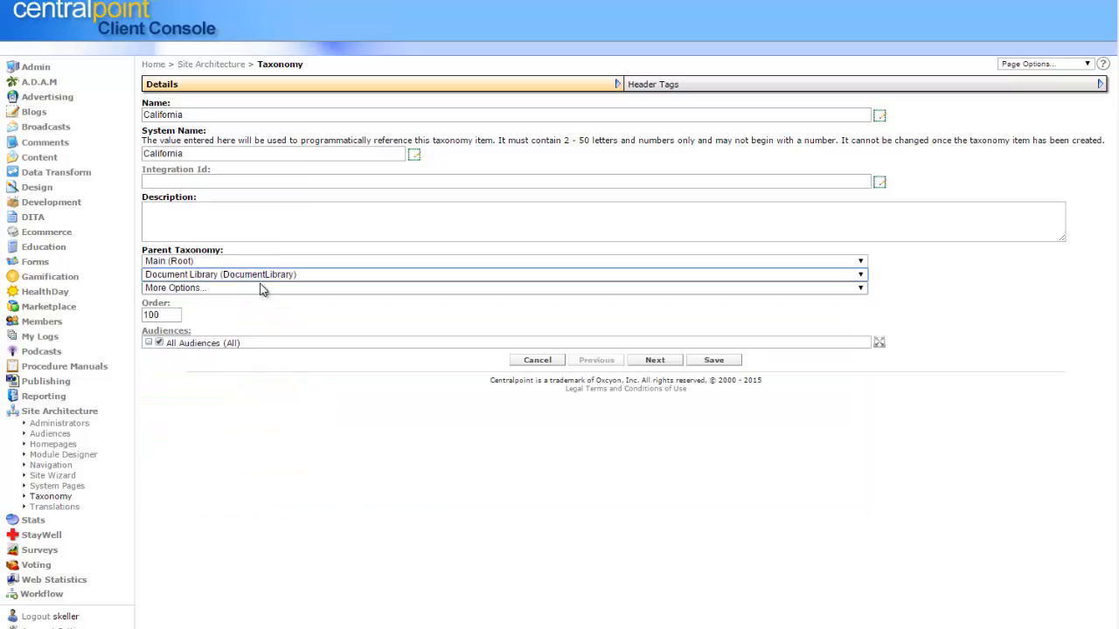
click(256, 276)
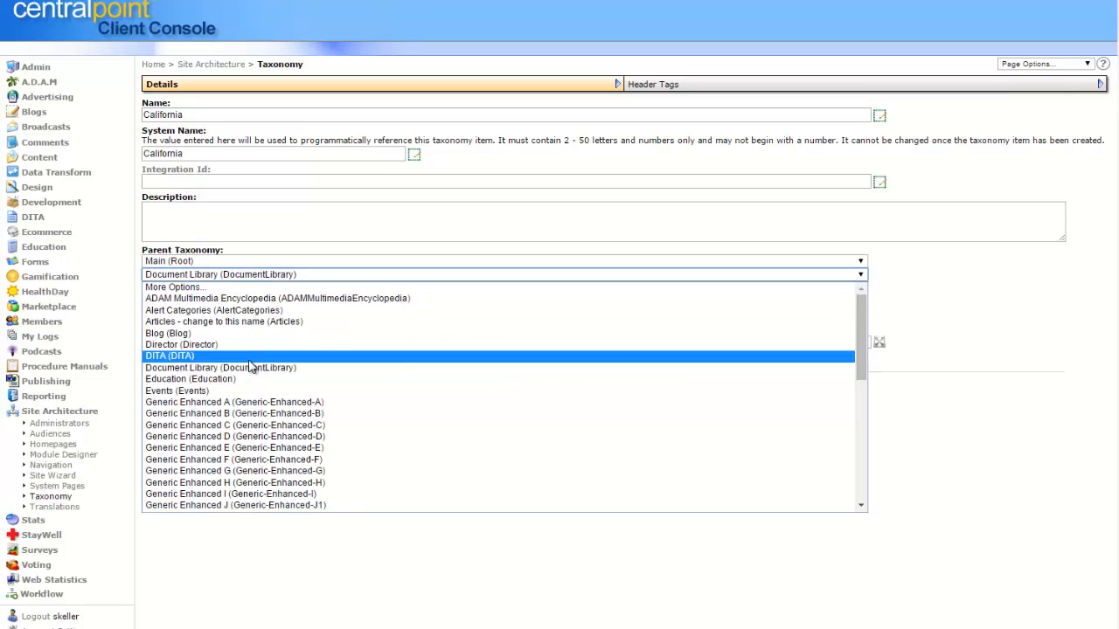
click(252, 357)
click(732, 361)
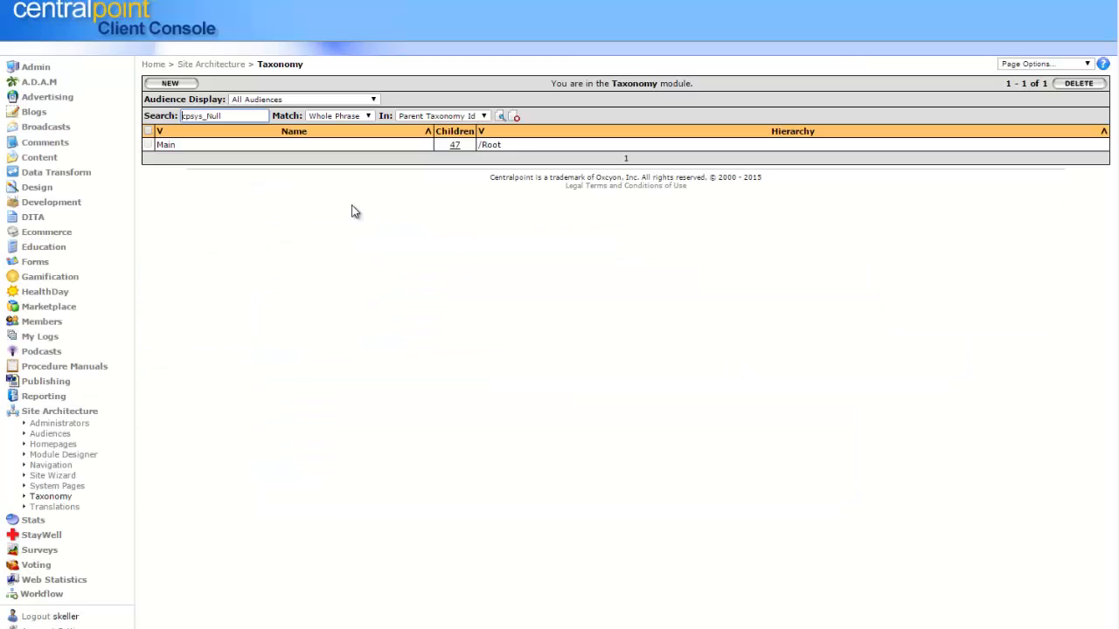
Open the fourth Generic G record and expand DITA in its Taxonomy field to check for the California item.
click(37, 159)
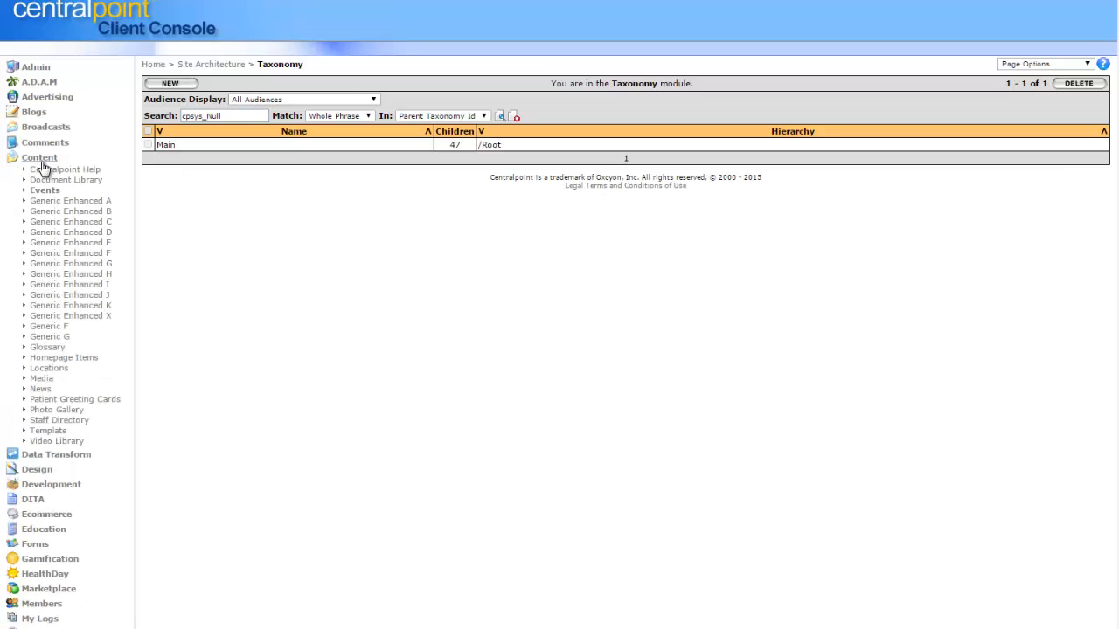
click(52, 338)
click(219, 181)
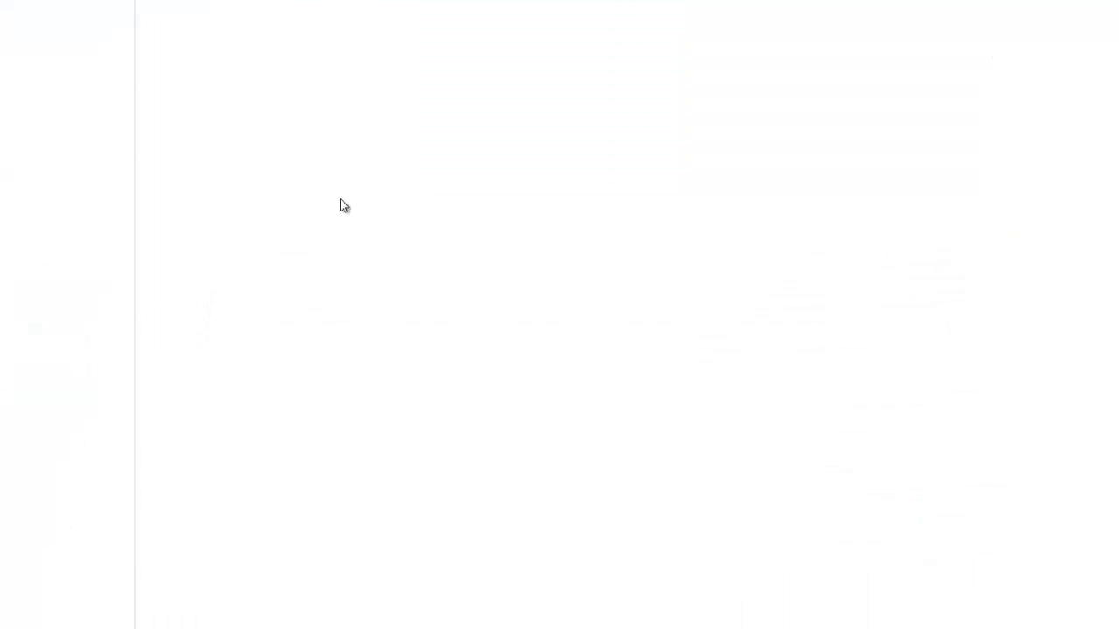
scroll(1049, 349, down, 7)
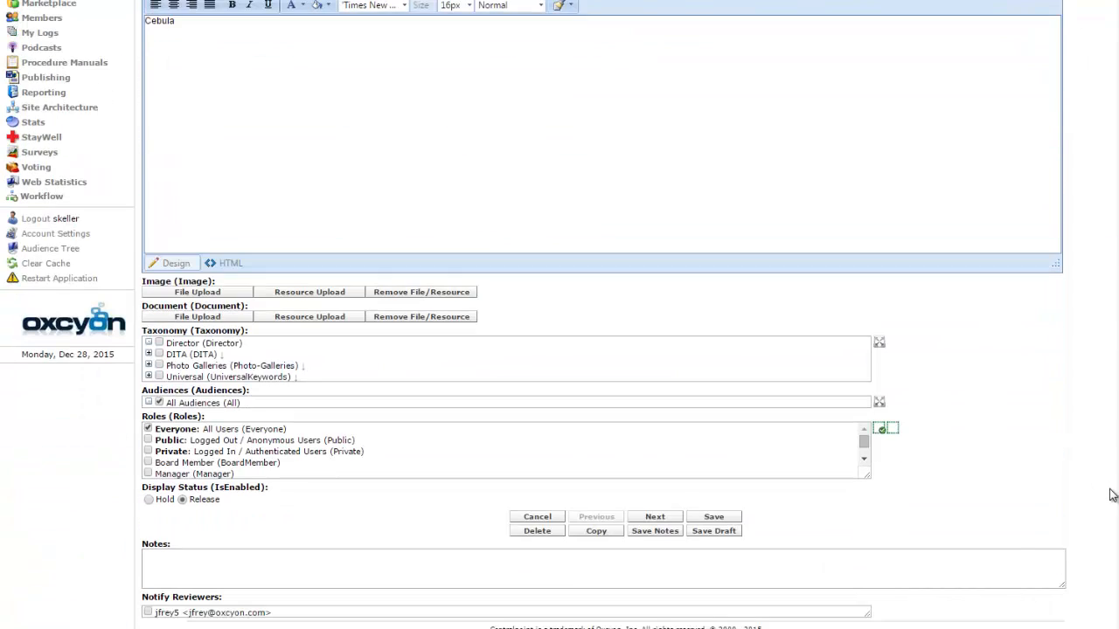
click(149, 354)
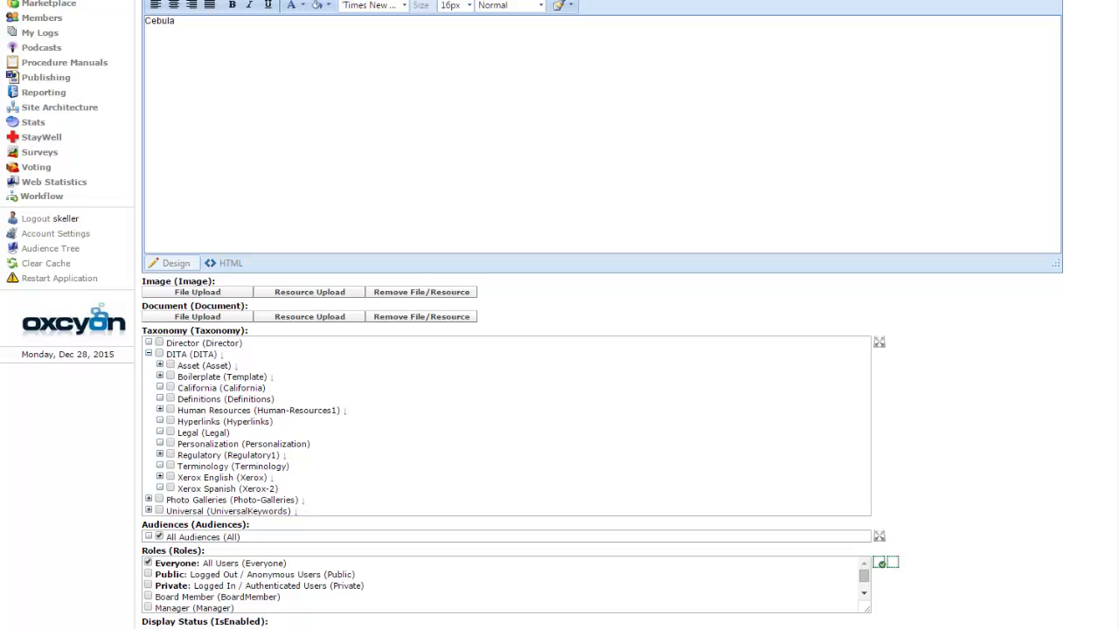
scroll(191, 110, up, 7)
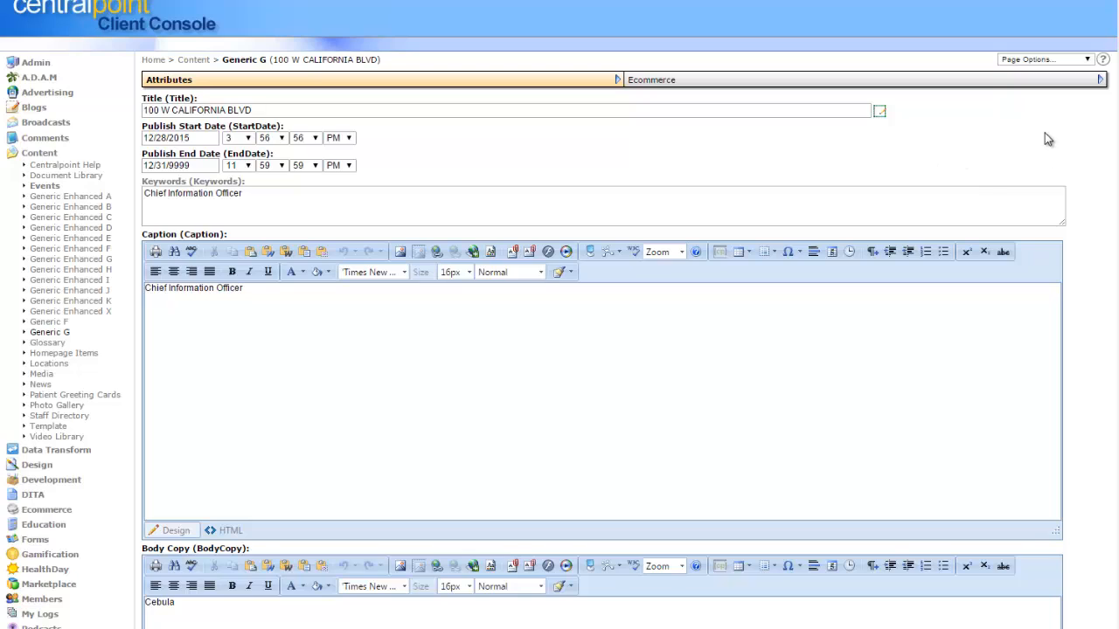
Open the California item under Main and DITA in the Site Architecture taxonomy.
click(43, 153)
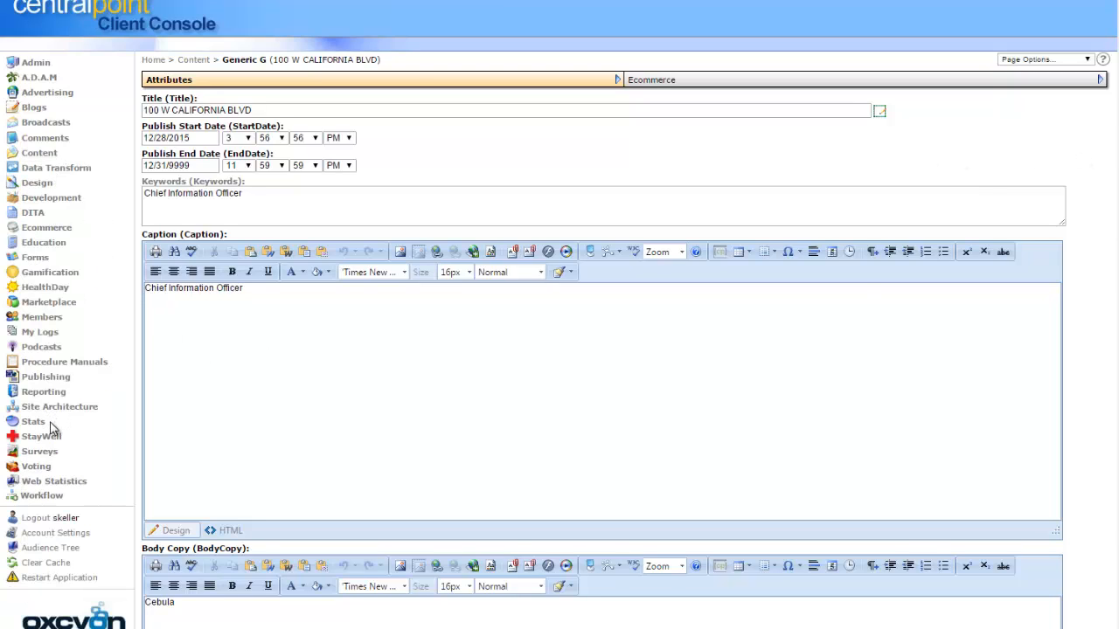
click(57, 408)
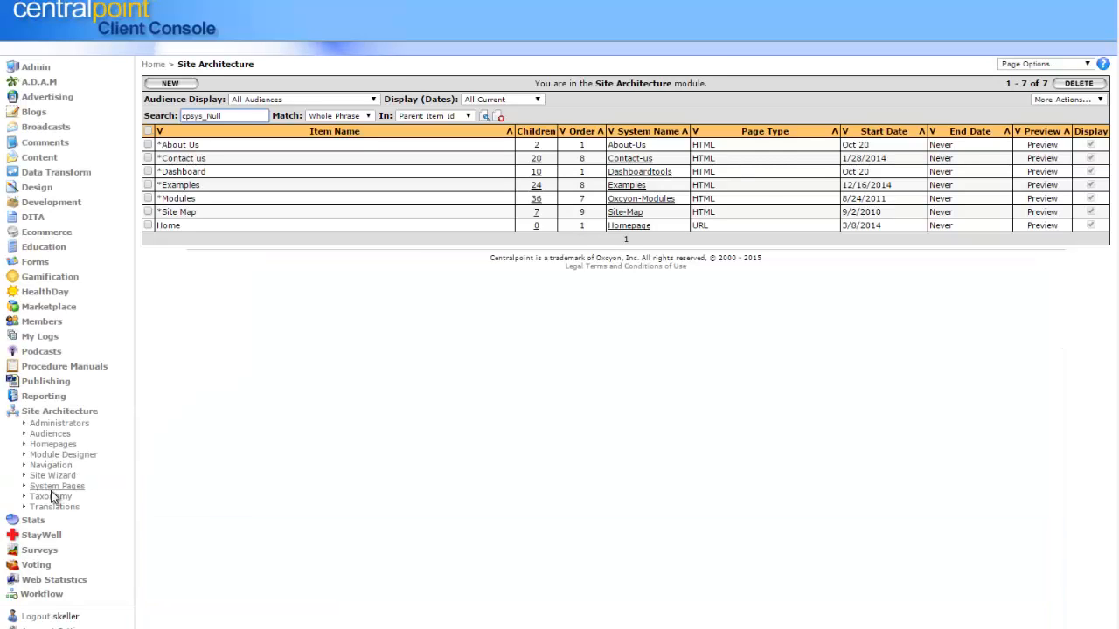
click(50, 496)
click(461, 148)
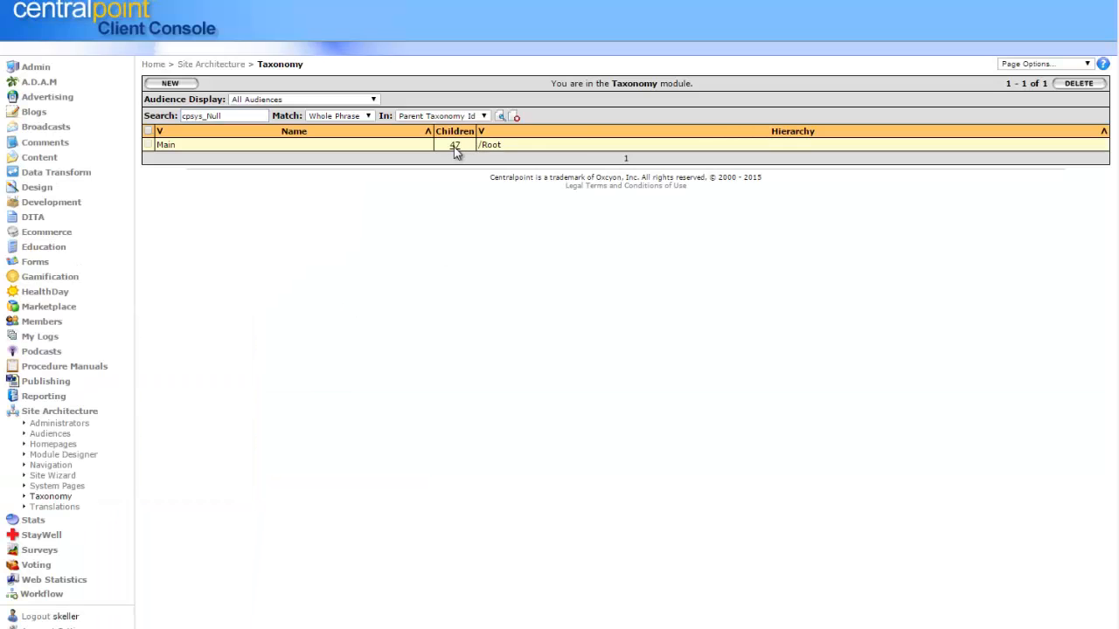
click(454, 212)
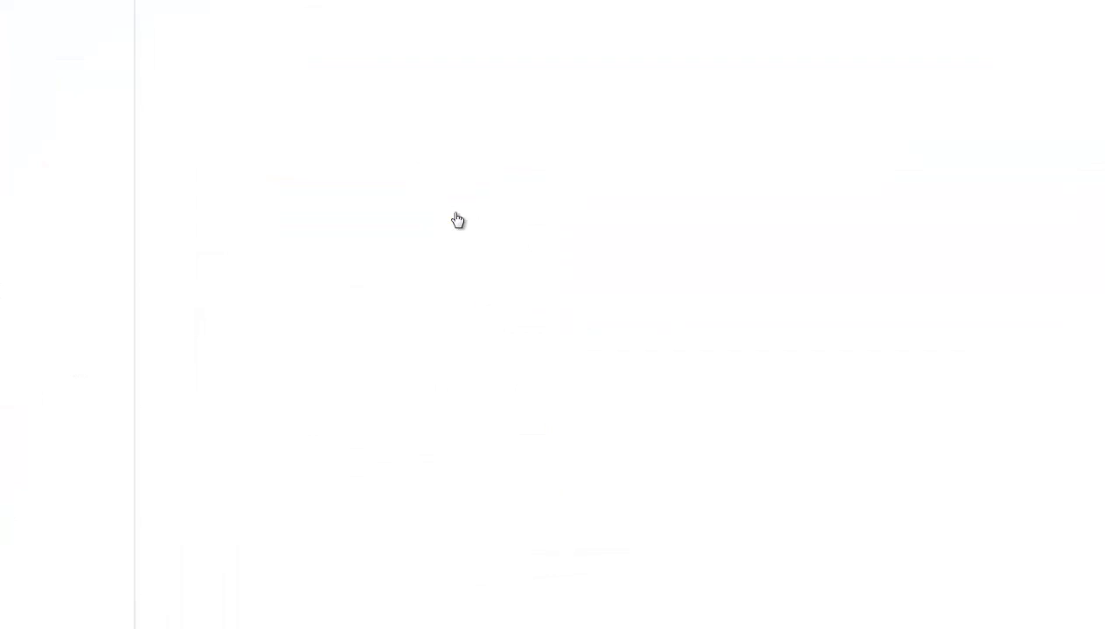
click(179, 172)
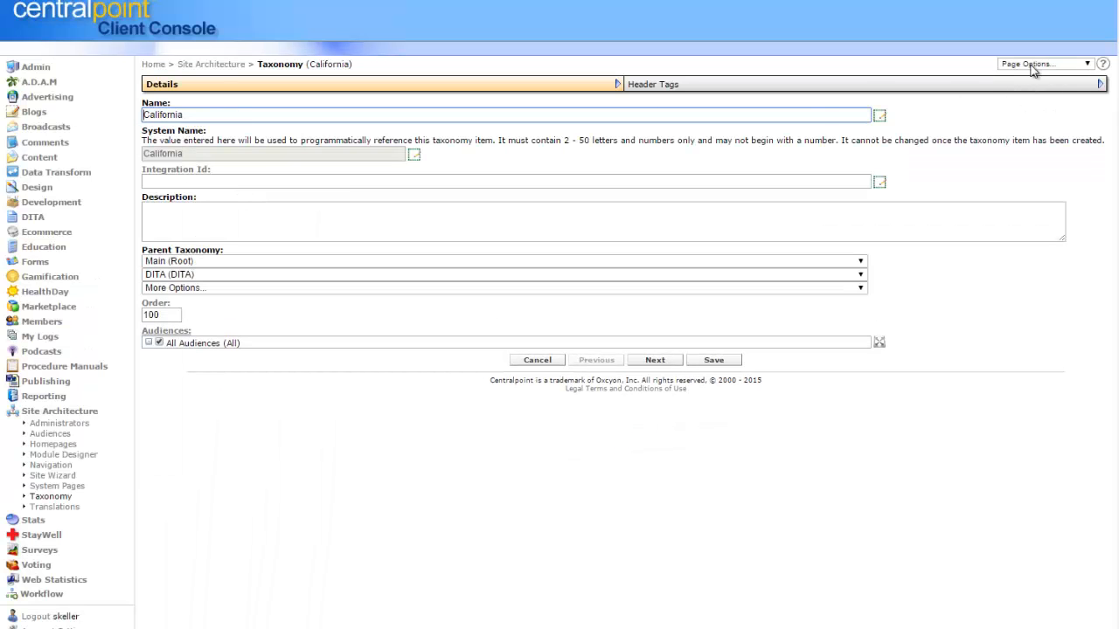
Show the California taxonomy item's properties and examine its Taxonomy Id and Name.
click(1060, 70)
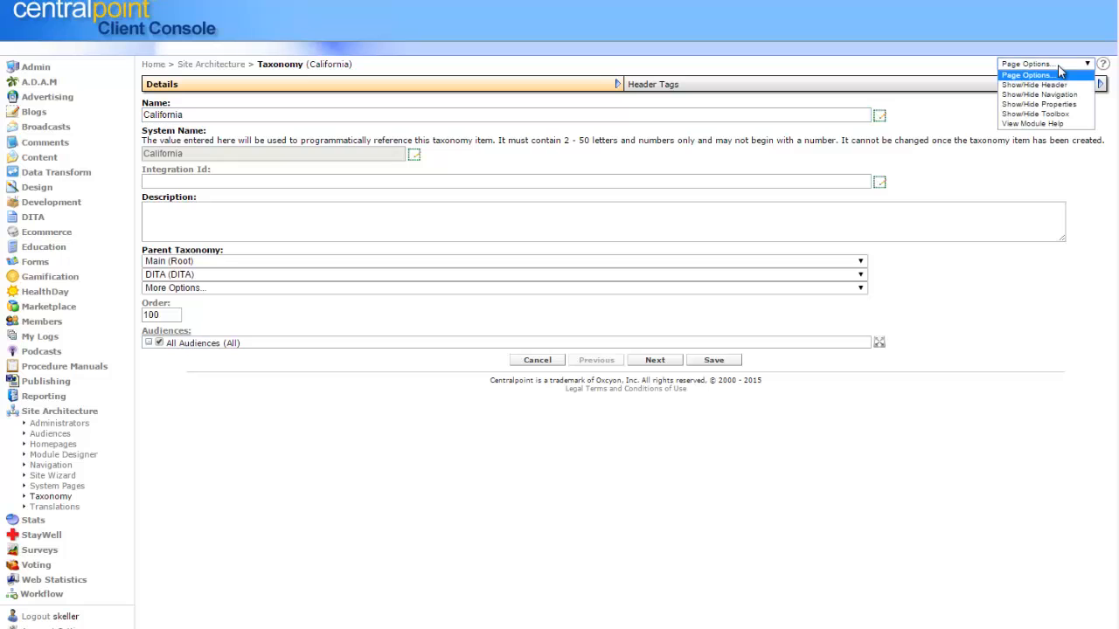
click(1038, 104)
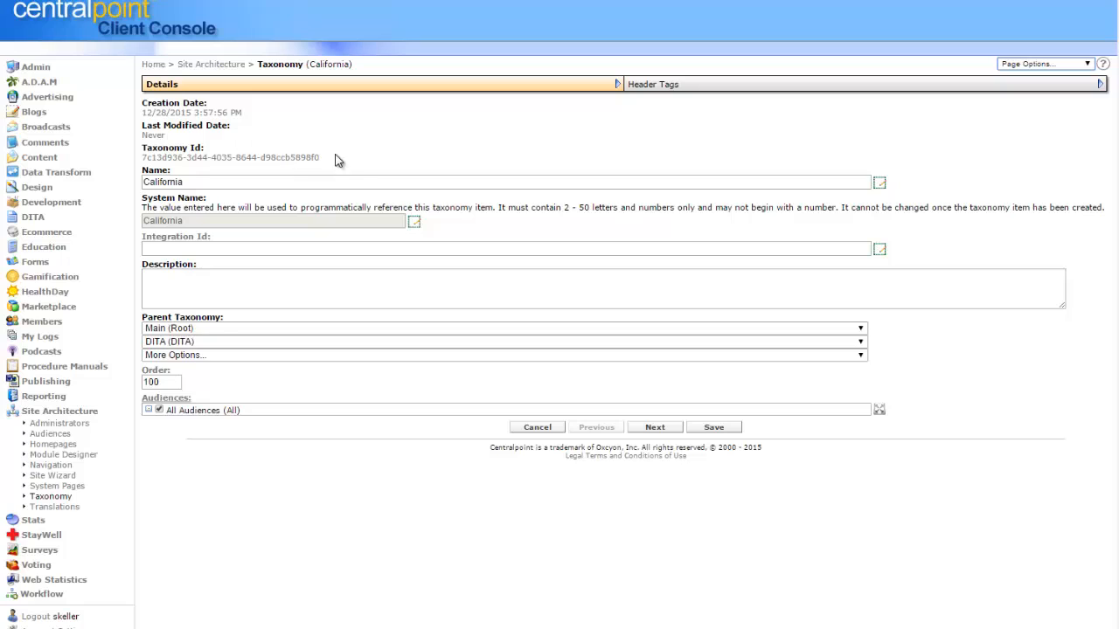
drag(321, 158, 149, 160)
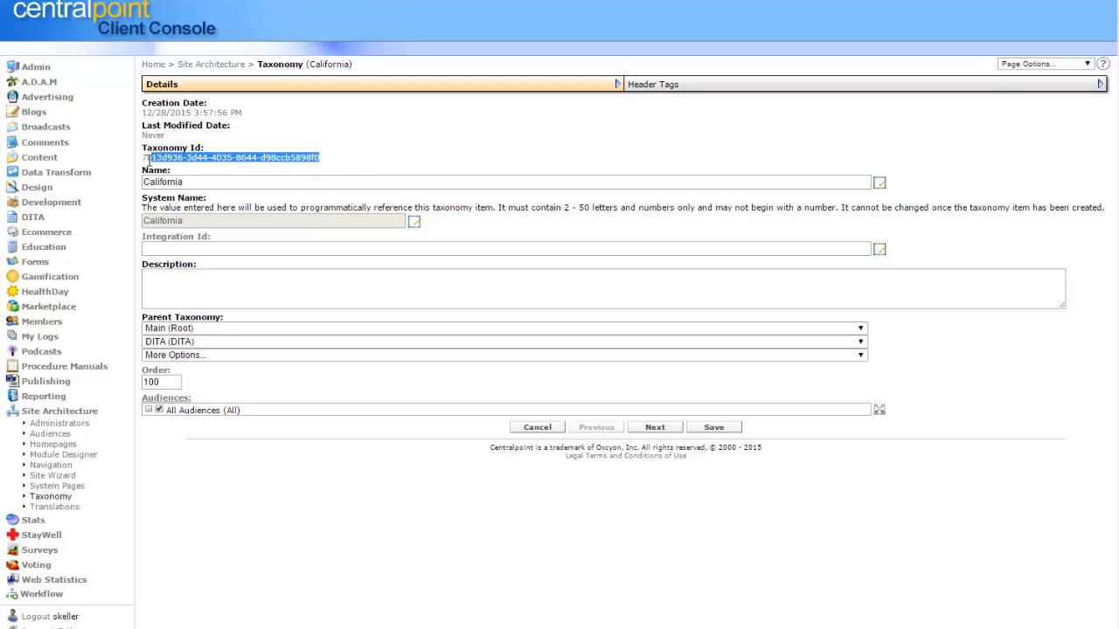
click(357, 172)
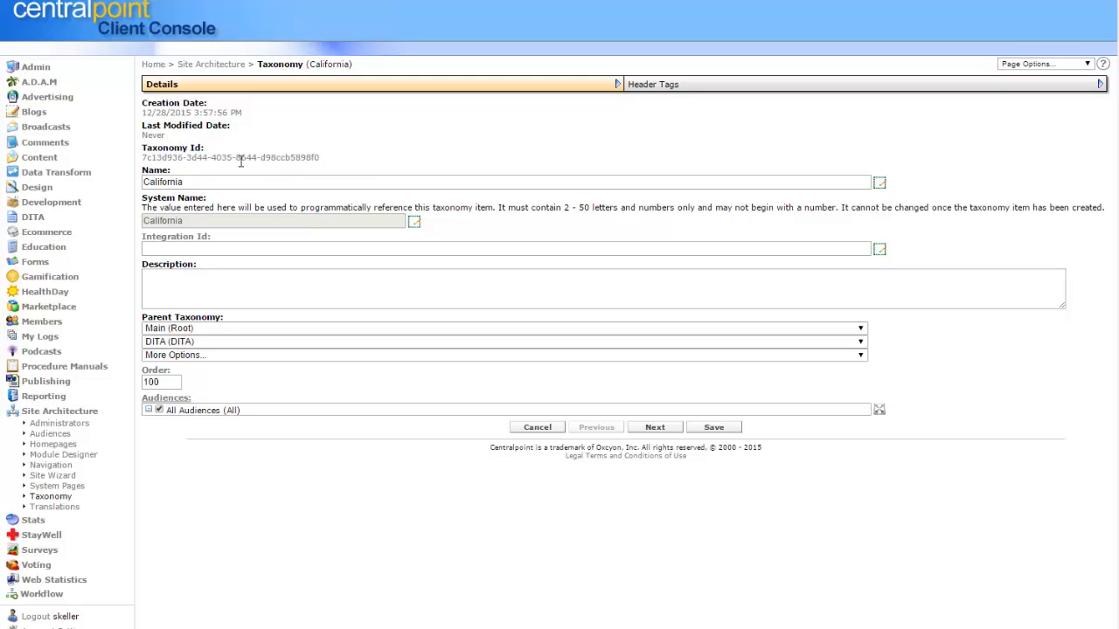
drag(146, 158, 347, 173)
key(ctrl+c)
drag(191, 181, 128, 178)
click(389, 165)
Open Search All Modules in the Admin section and limit the record list to the Generic G module.
click(36, 67)
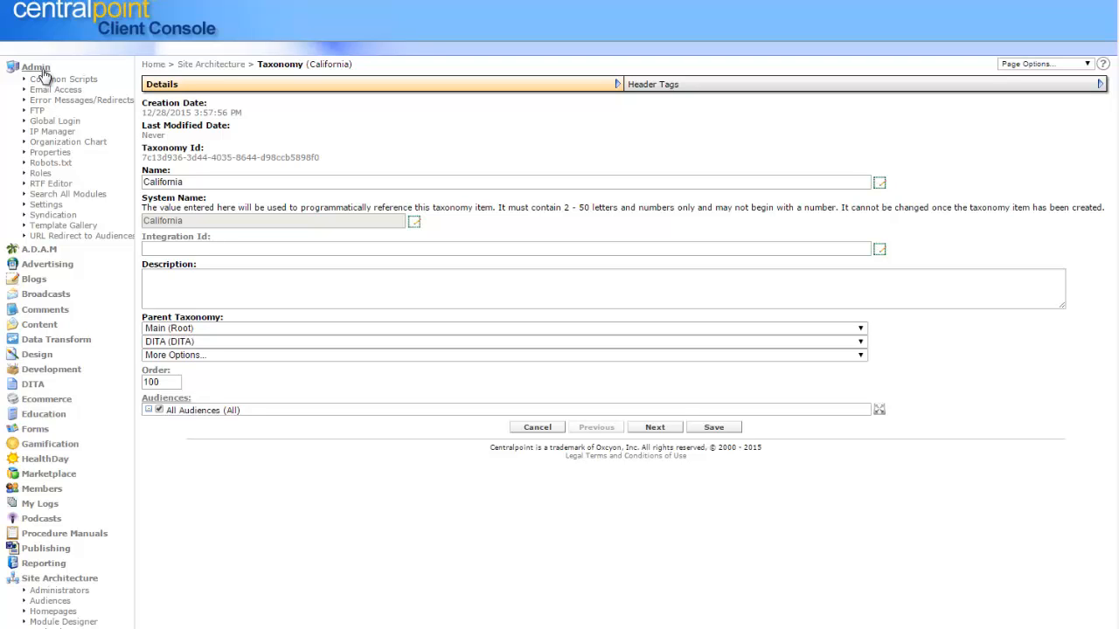
click(75, 196)
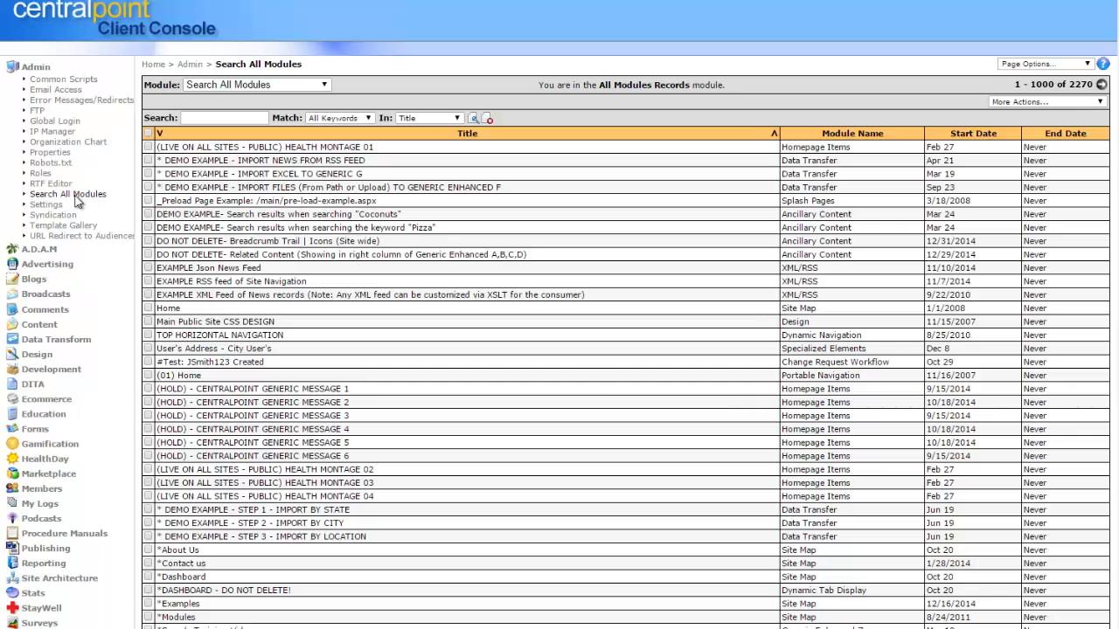
click(324, 86)
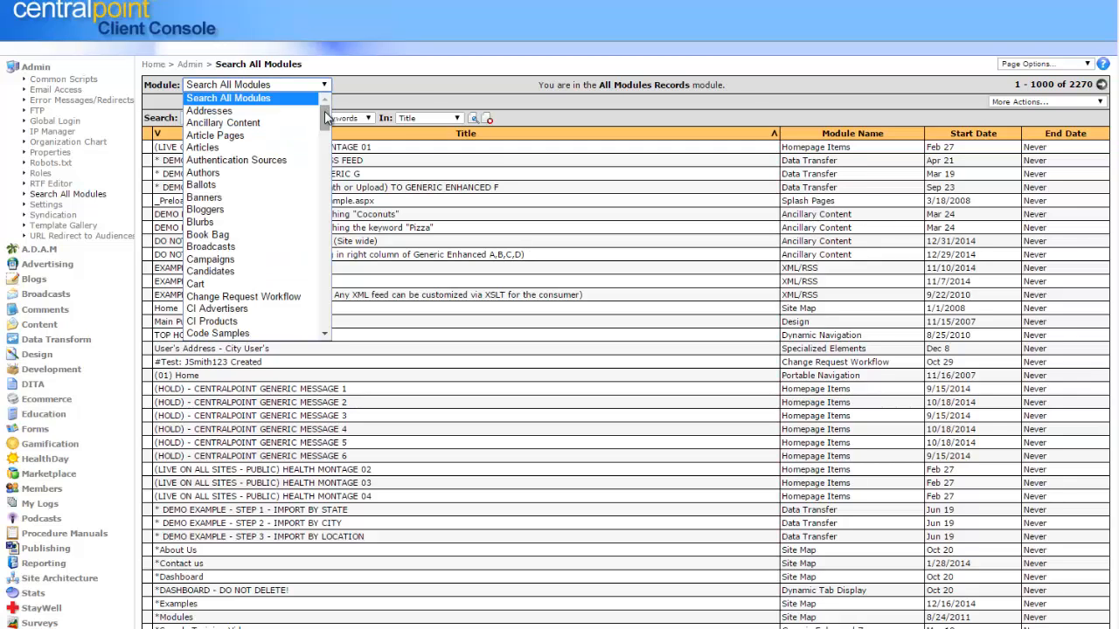
drag(326, 118, 322, 211)
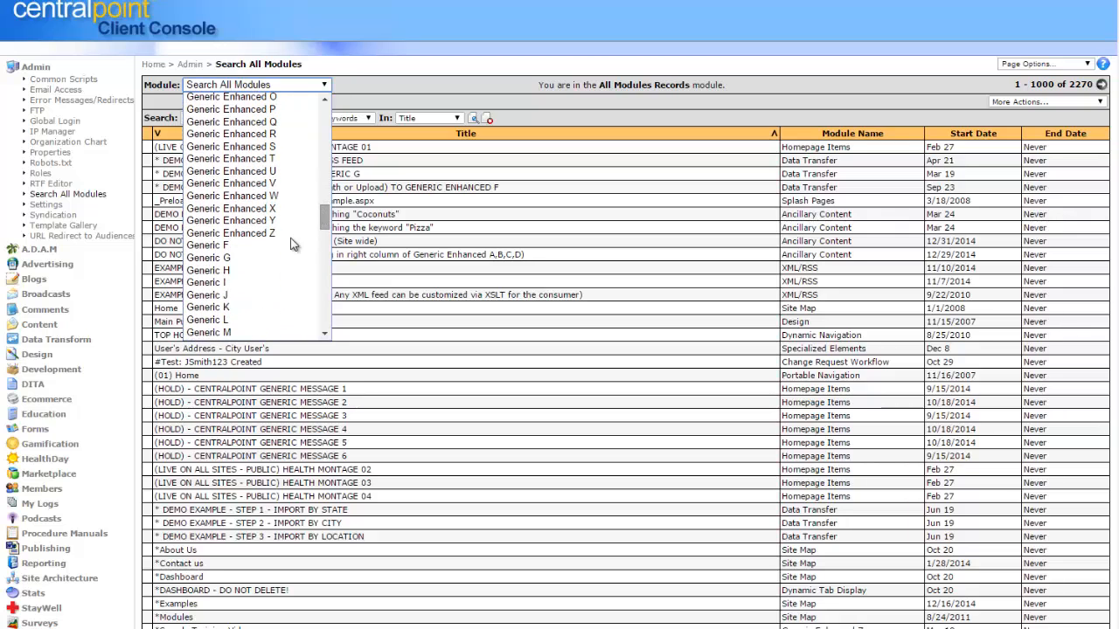
click(264, 265)
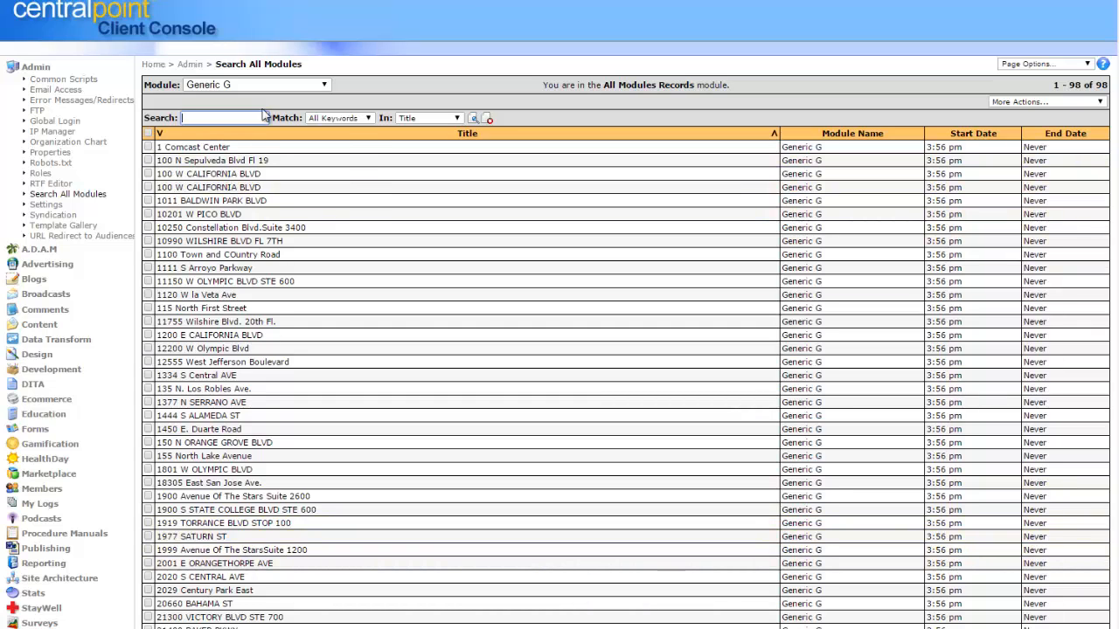
Search the Generic G record titles for "california".
text(california)
key(Return)
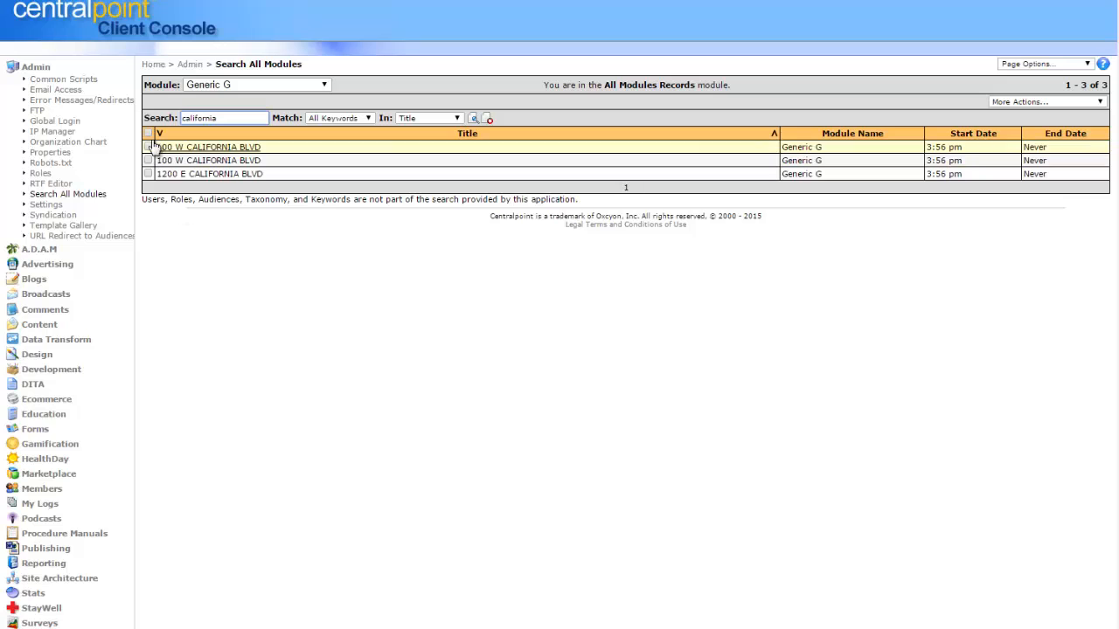
Select all found California records, open Change Attributes for them, and examine the record IDs in the Module Filter.
click(147, 133)
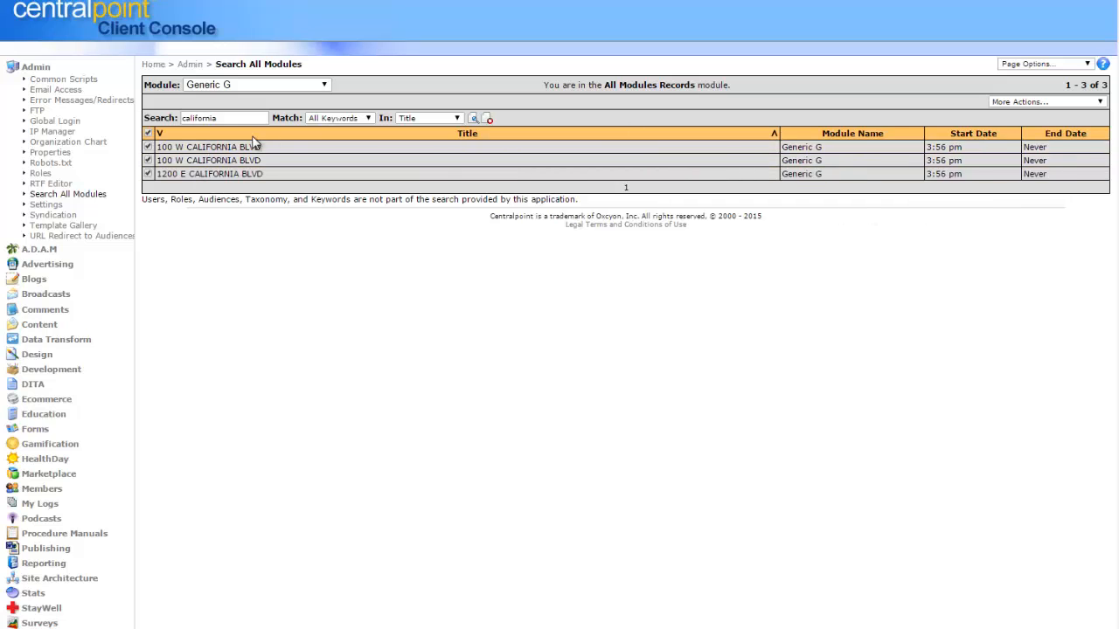
click(1090, 104)
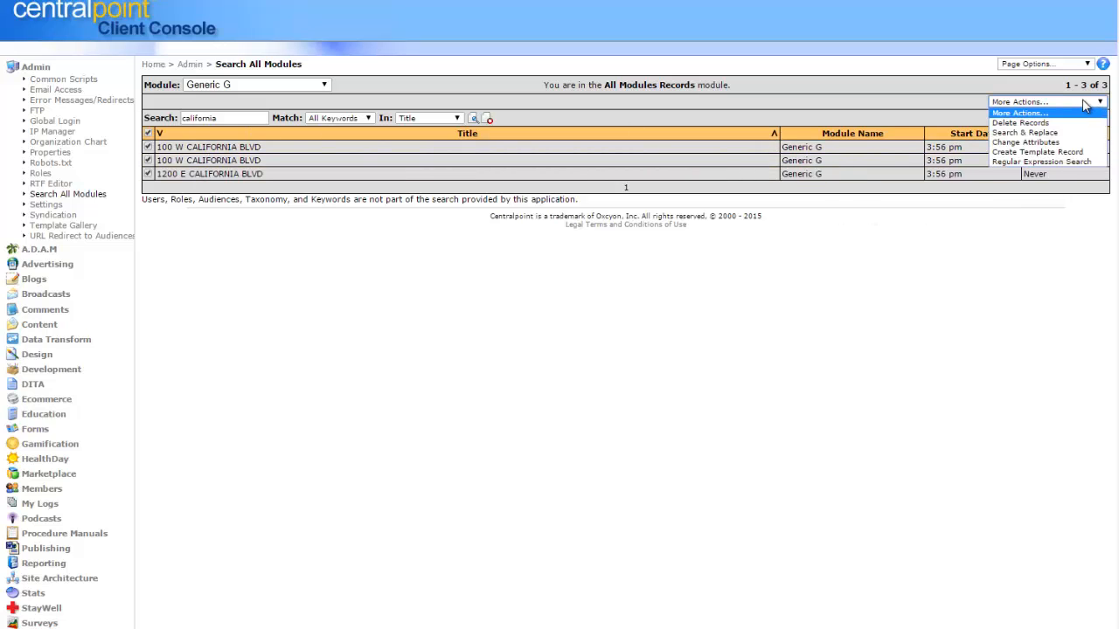
click(1066, 144)
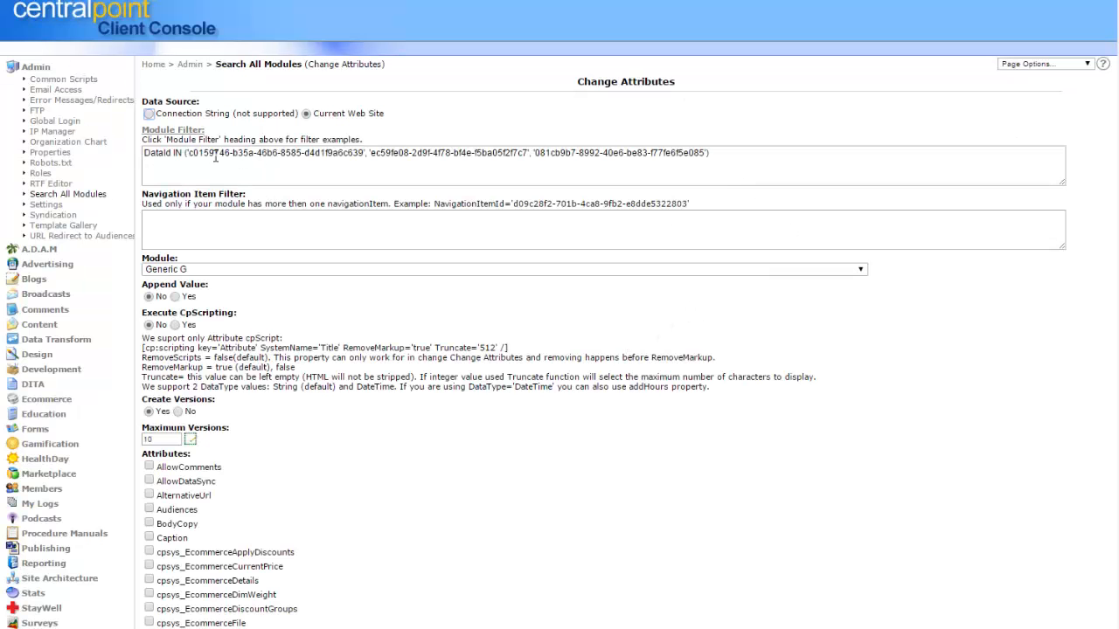
drag(186, 152, 418, 171)
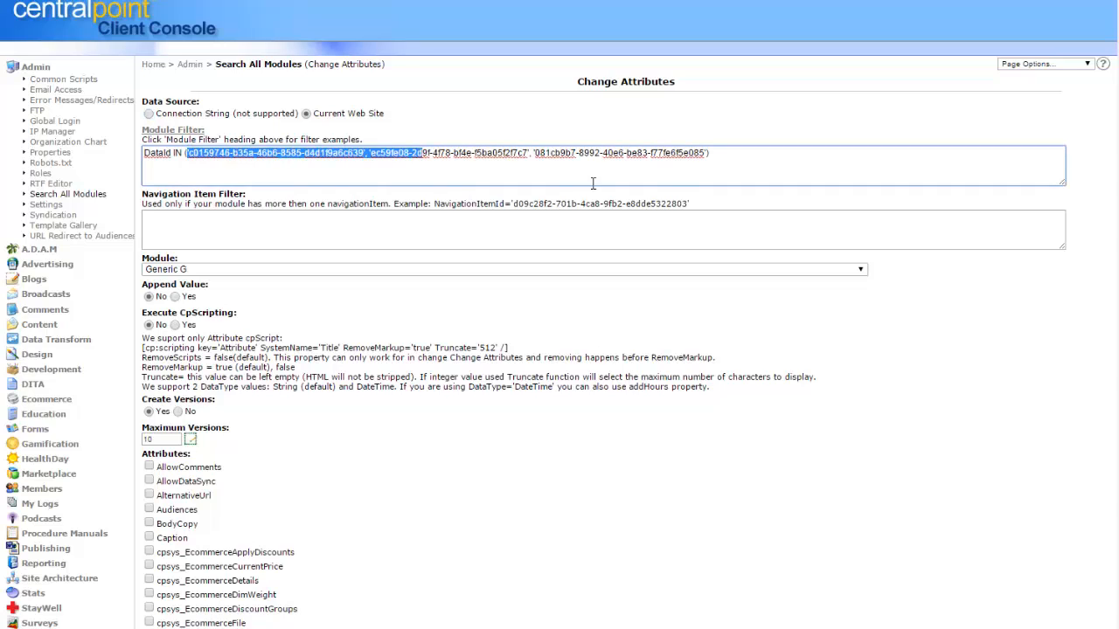
click(679, 174)
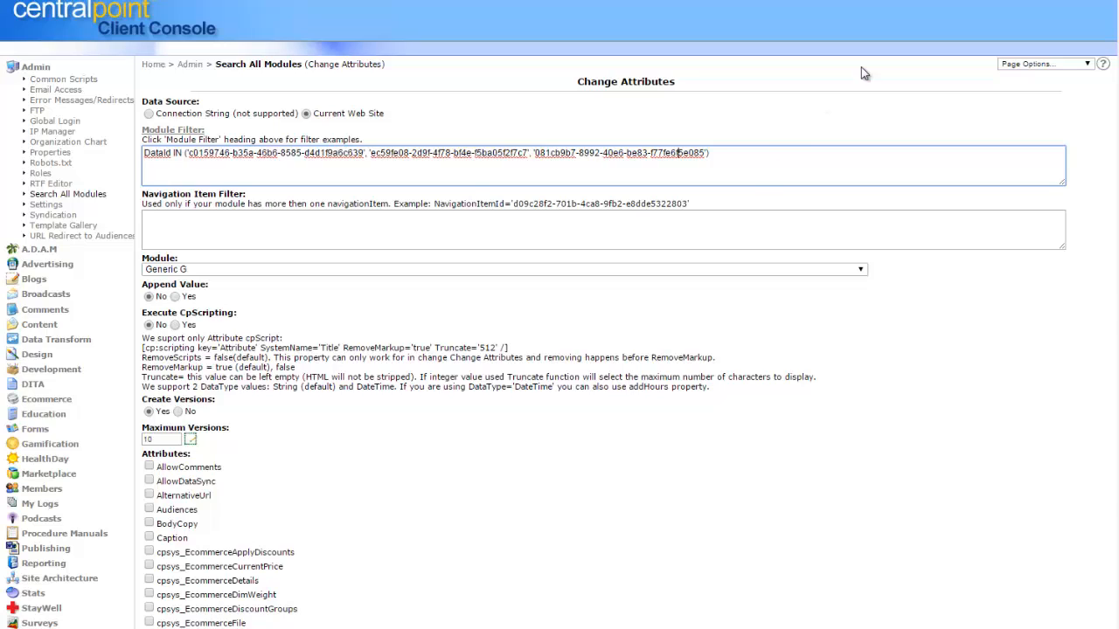
scroll(560, 315, down, 3)
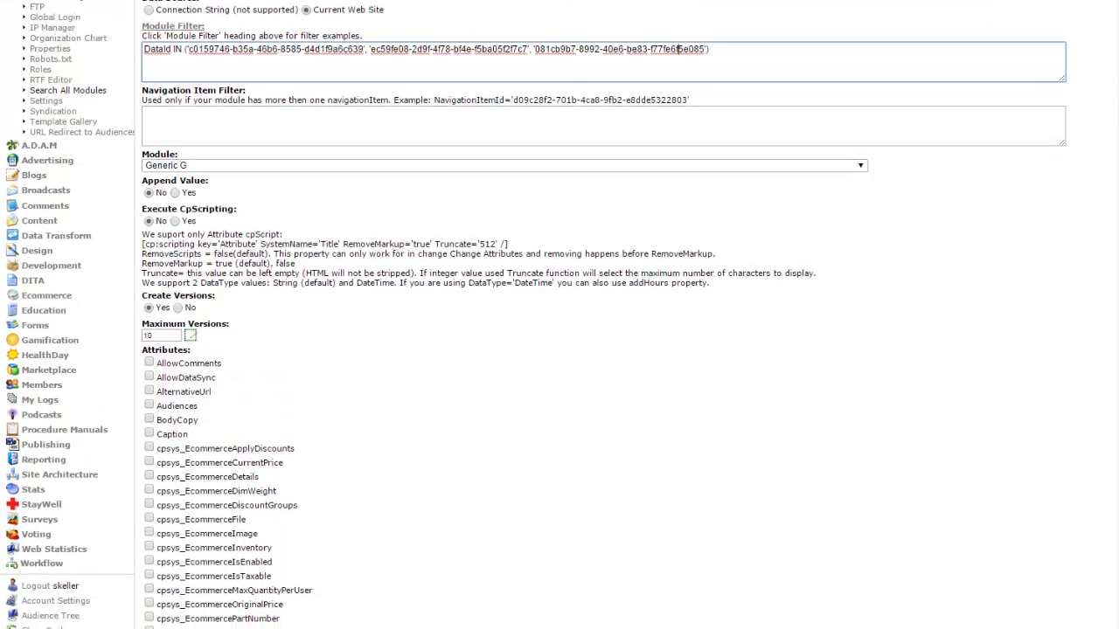
scroll(1108, 115, up, 3)
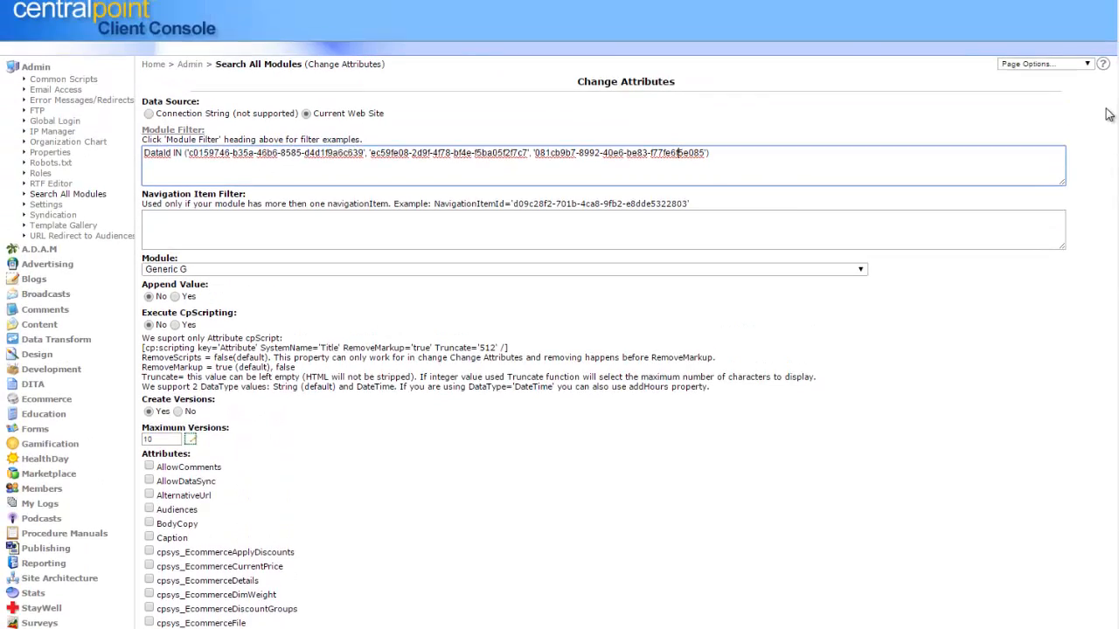
scroll(1110, 140, down, 3)
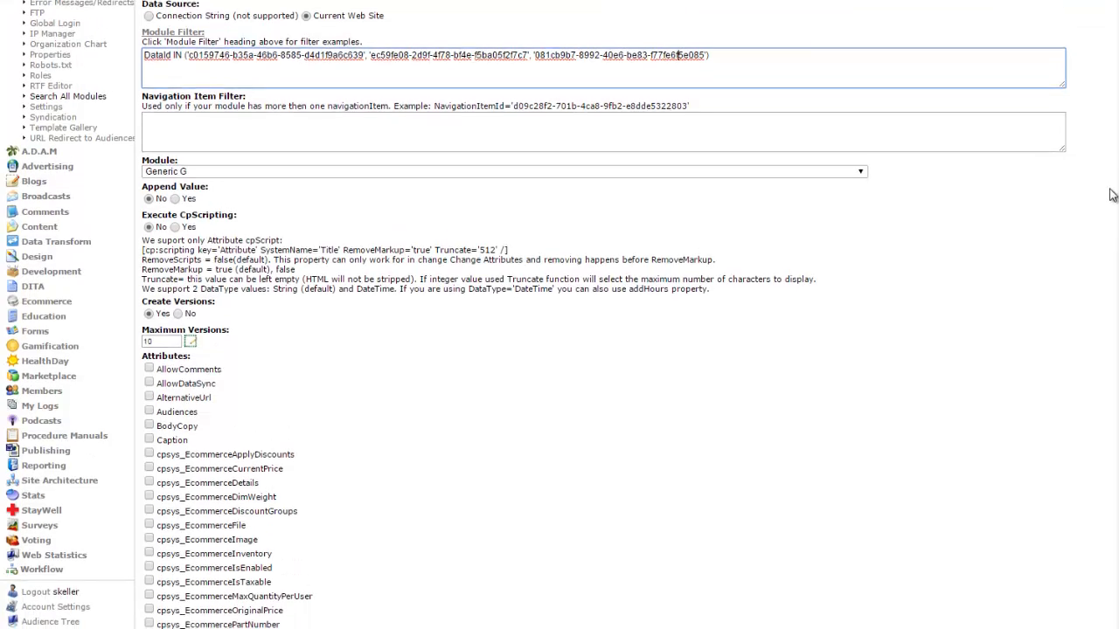
scroll(1115, 236, down, 5)
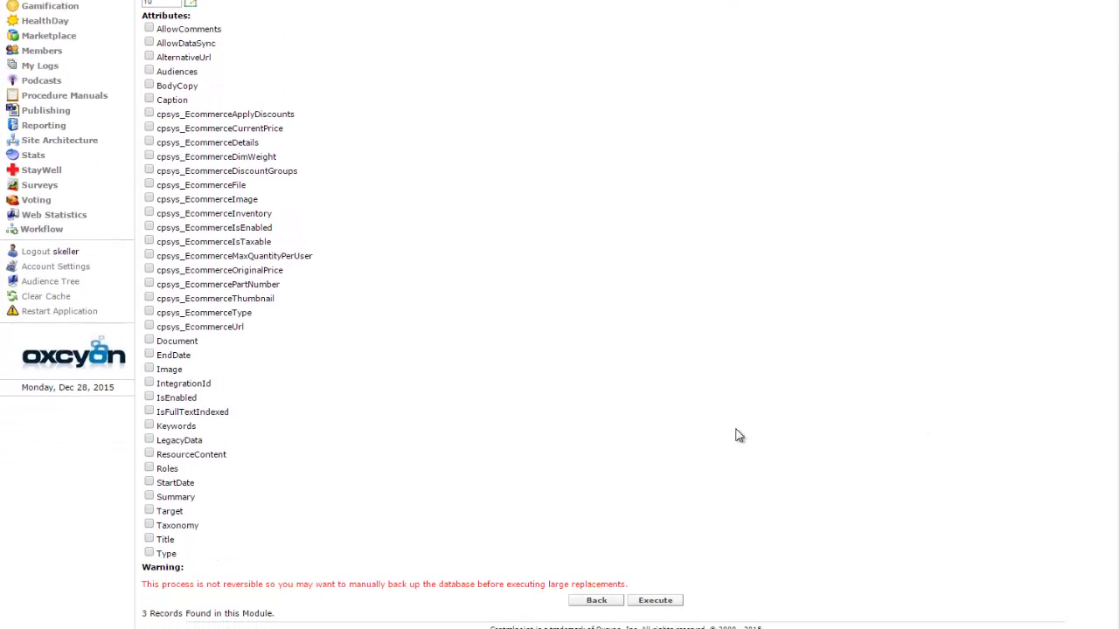
click(150, 525)
click(223, 542)
key(ctrl+v)
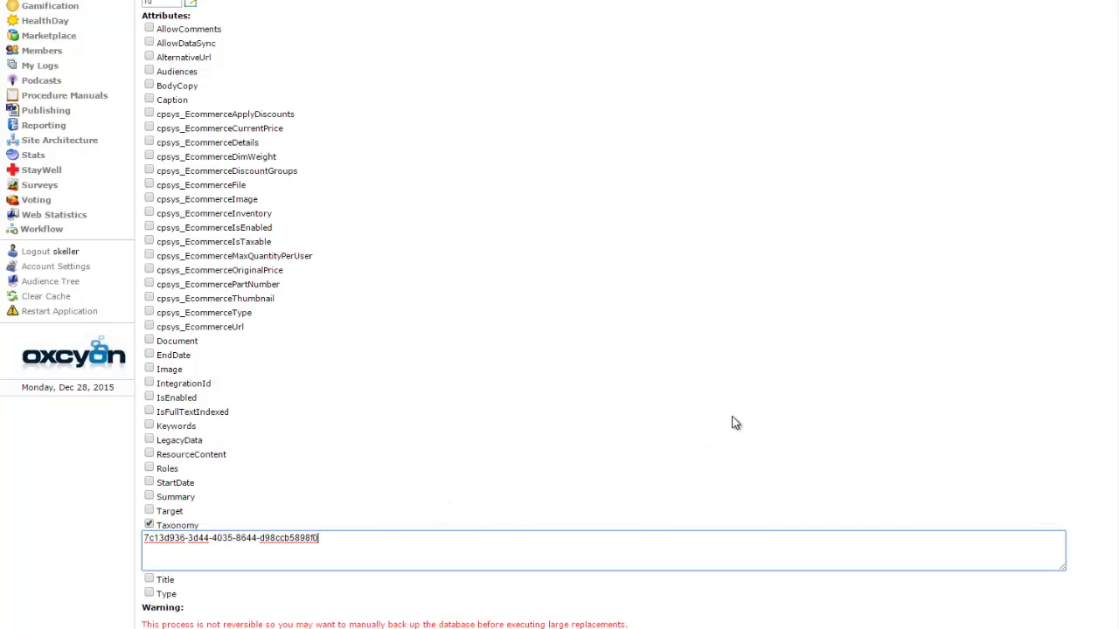
Execute the attribute change on the selected records and return to the search list.
scroll(603, 349, down, 1)
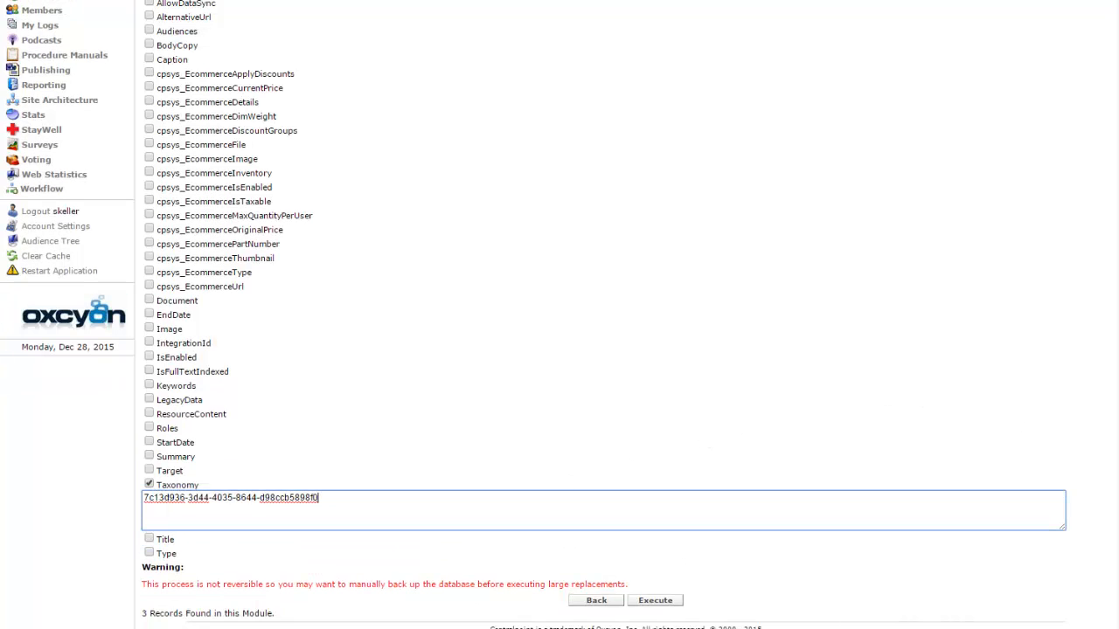
click(672, 603)
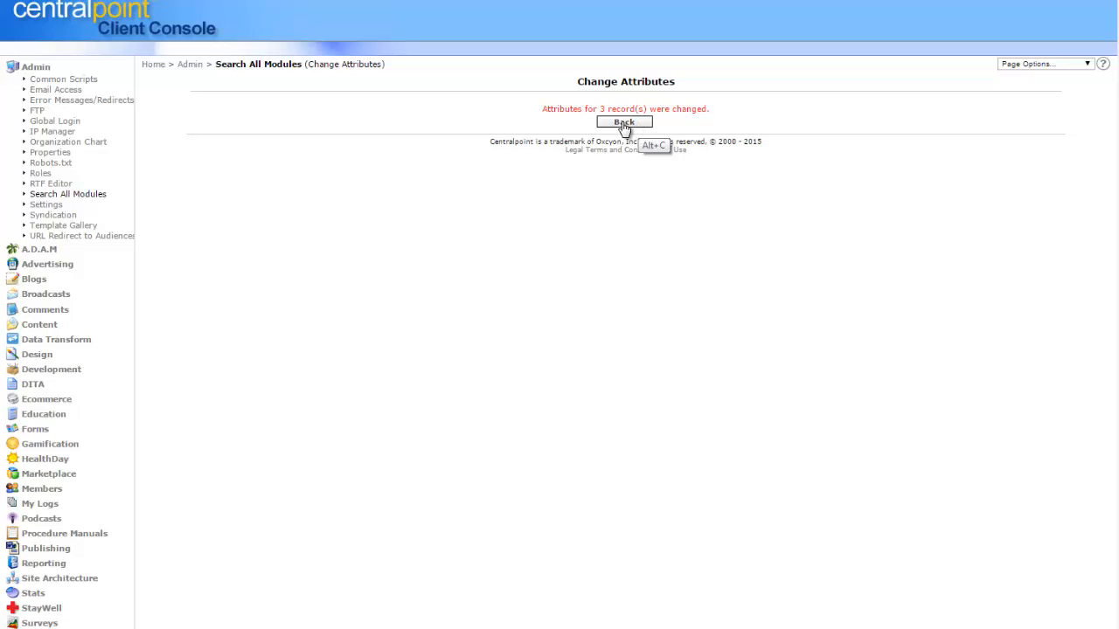
click(624, 123)
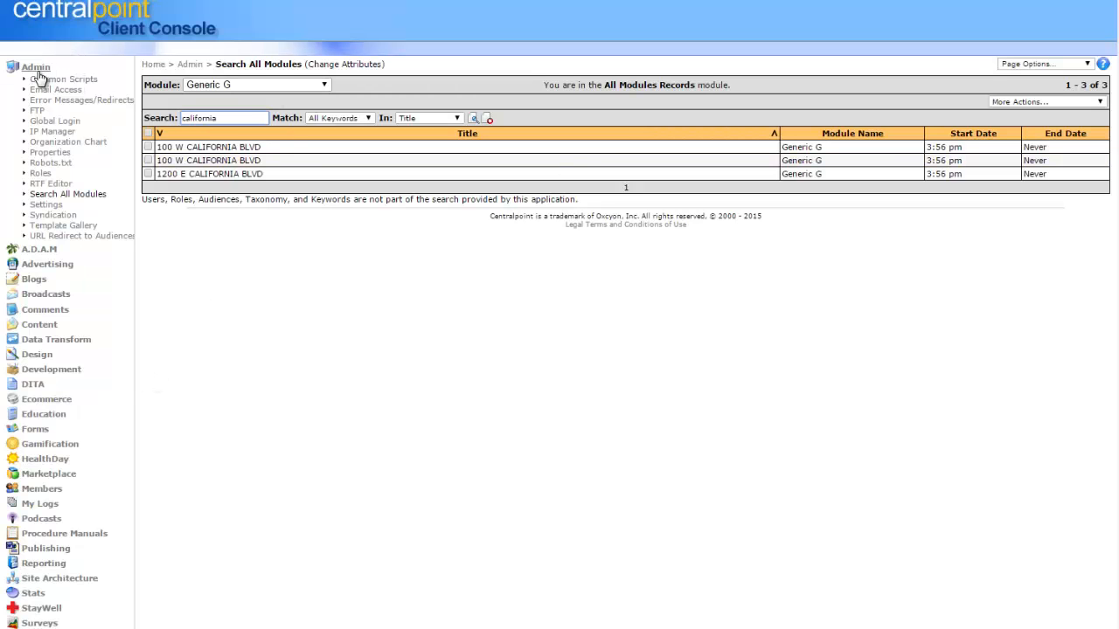
Open the second 100 W CALIFORNIA BLVD record in the Generic G content module and check California in its Taxonomy field.
click(35, 68)
click(39, 159)
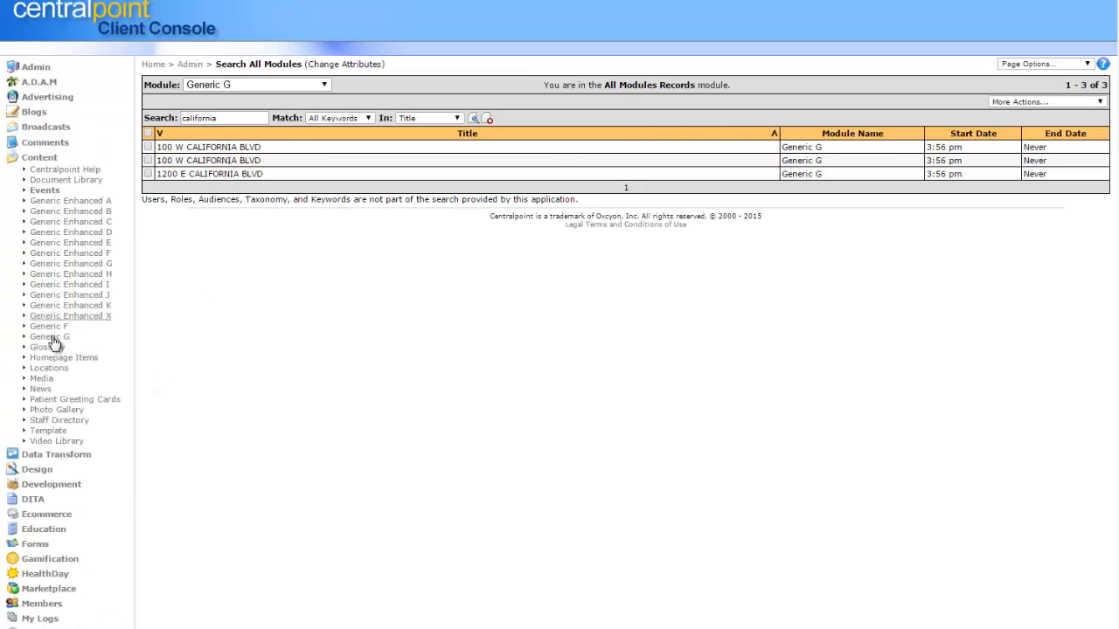
click(50, 337)
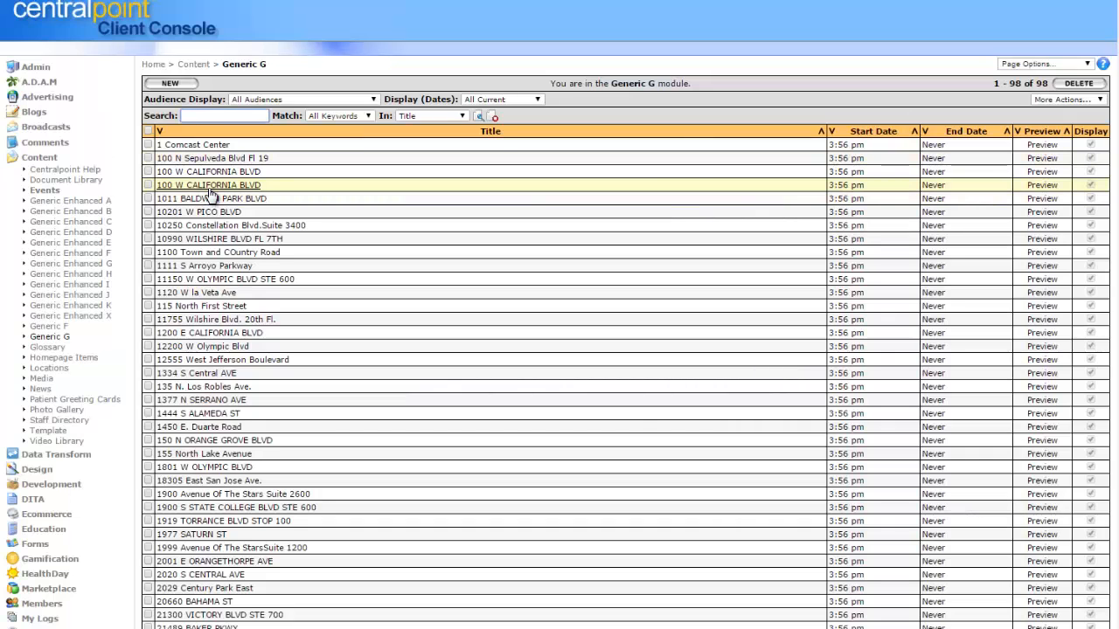
click(201, 185)
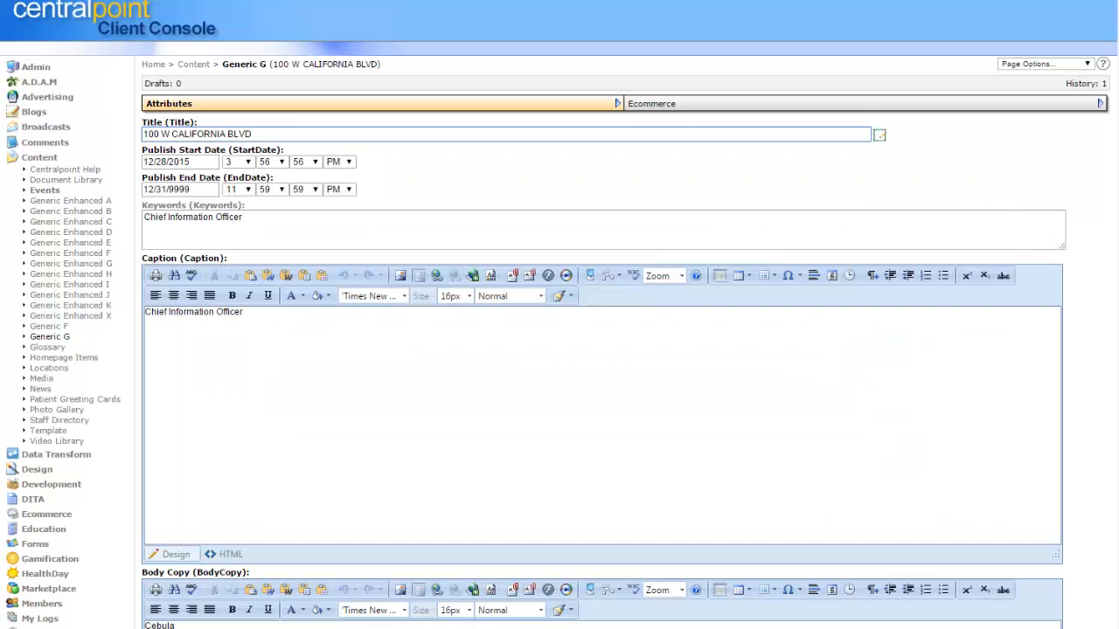
scroll(559, 349, down, 6)
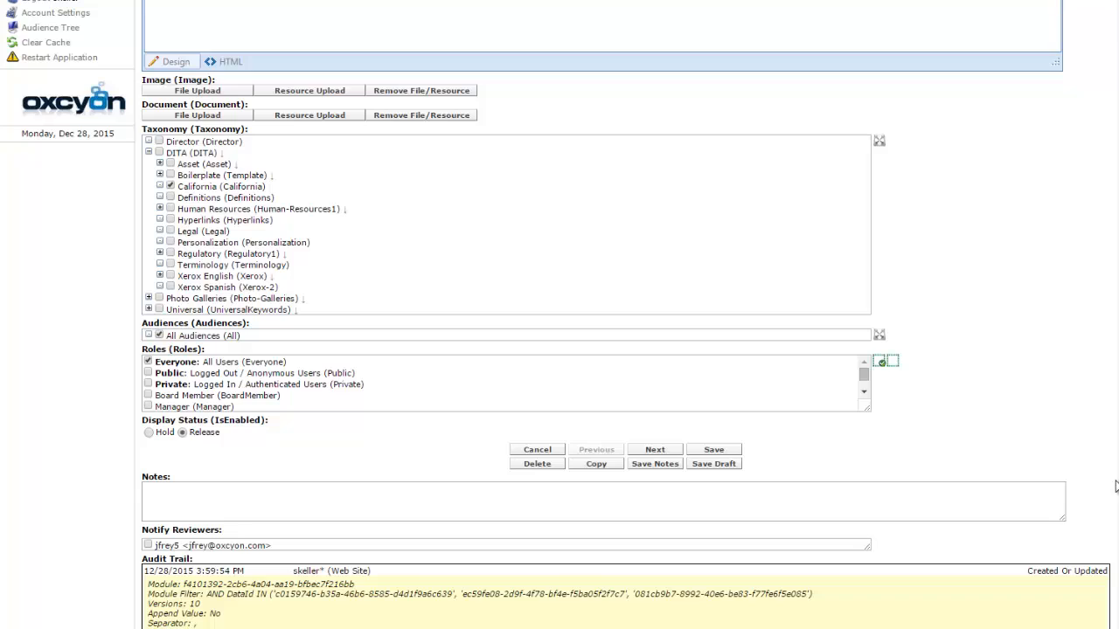
drag(271, 185, 171, 187)
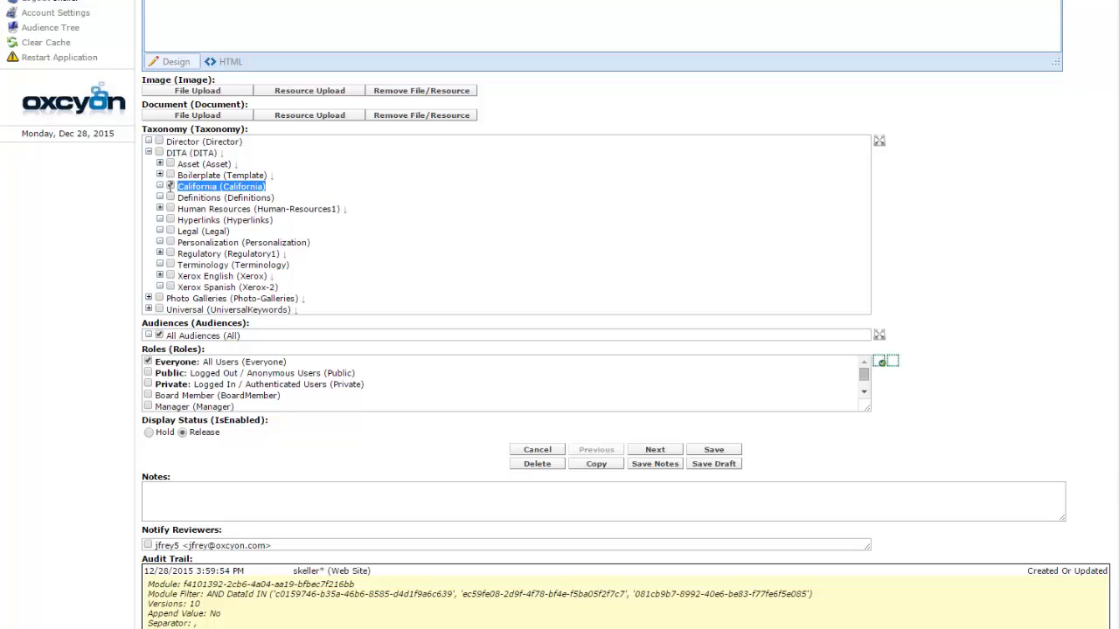
click(574, 219)
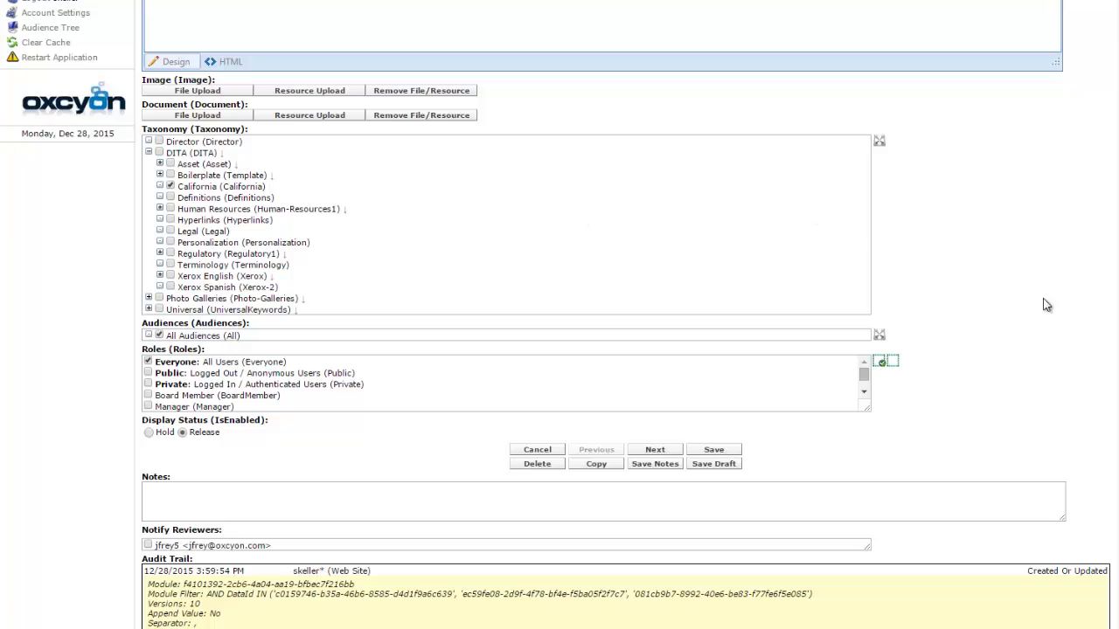
Switch to the public website and open its Generic G module page.
scroll(316, 393, up, 5)
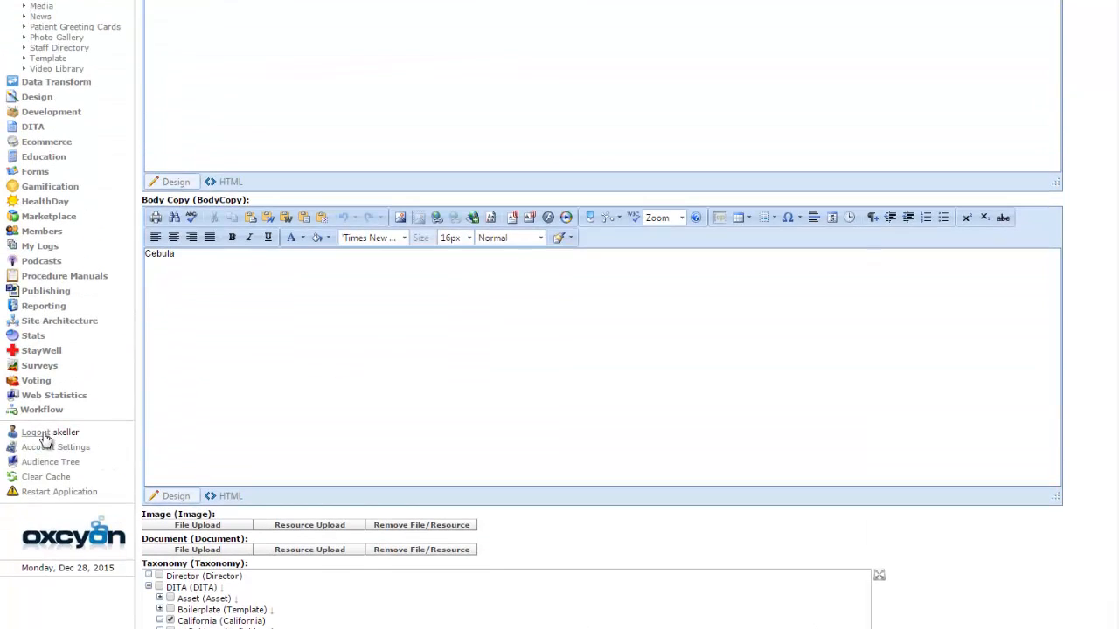
click(42, 433)
mouse_move(454, 55)
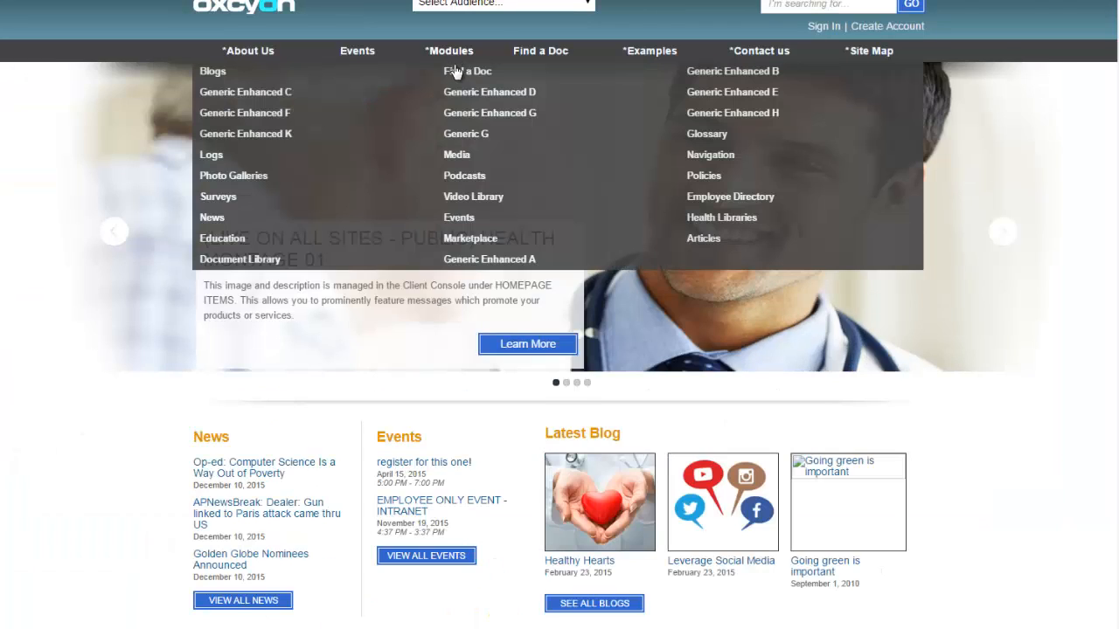
click(494, 145)
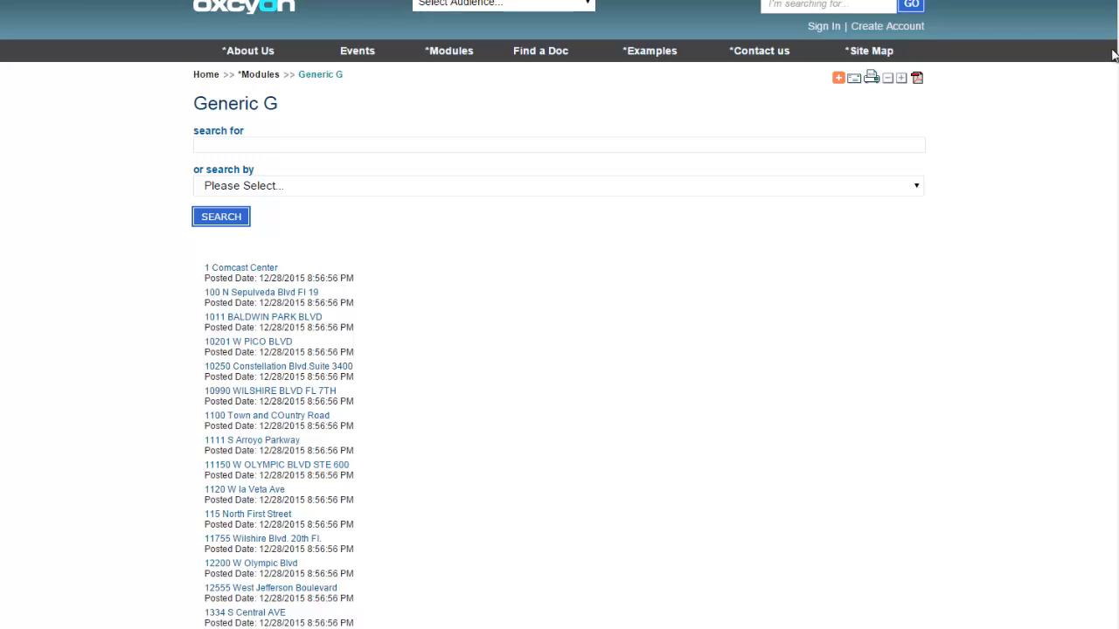
Show the records in the California group, then return to them through the related taxonomy of the first 100 W CALIFORNIA BLVD record.
drag(1116, 109, 1118, 524)
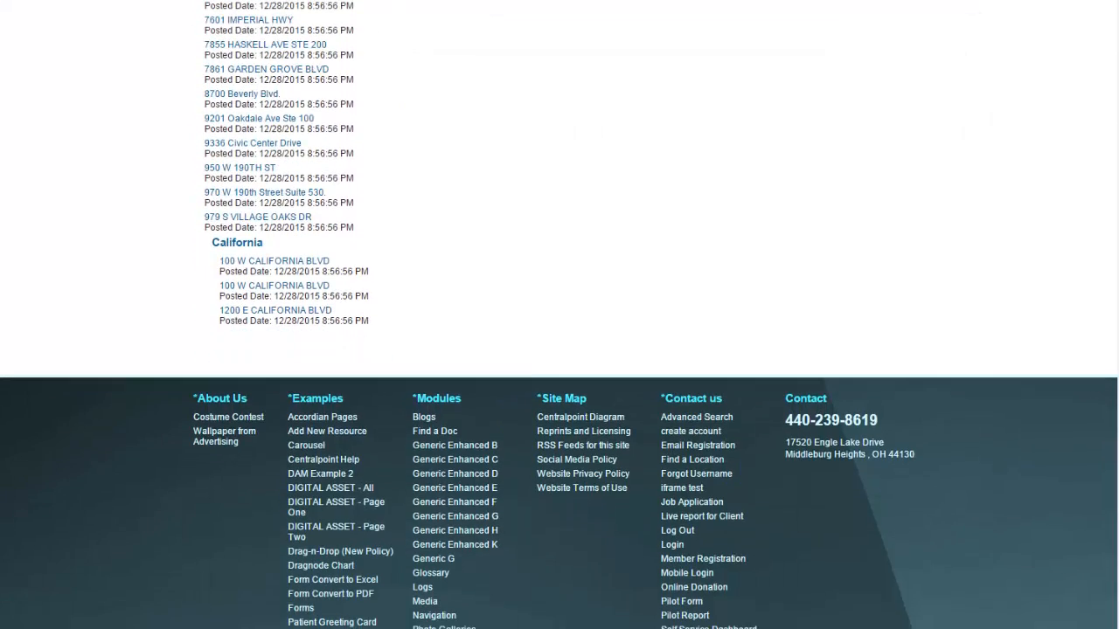
click(254, 250)
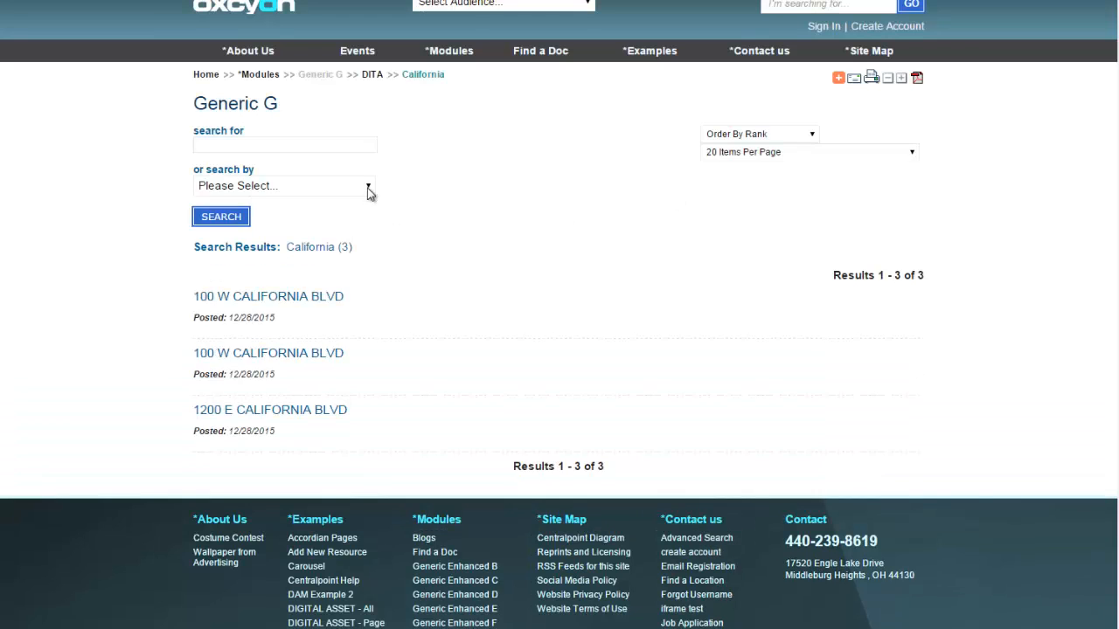
click(320, 297)
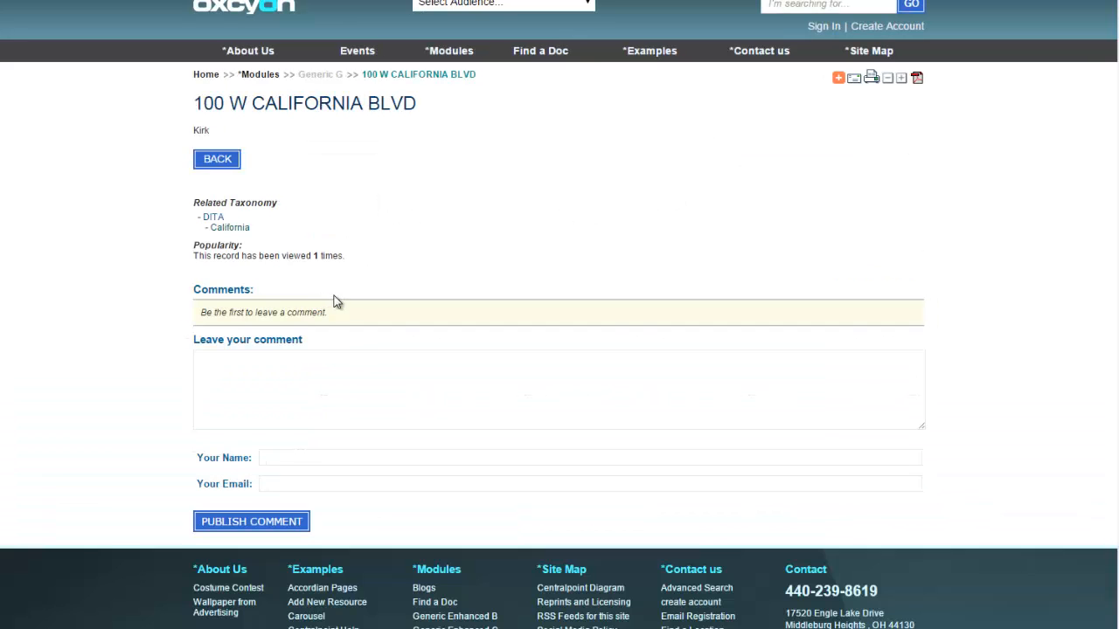
click(236, 228)
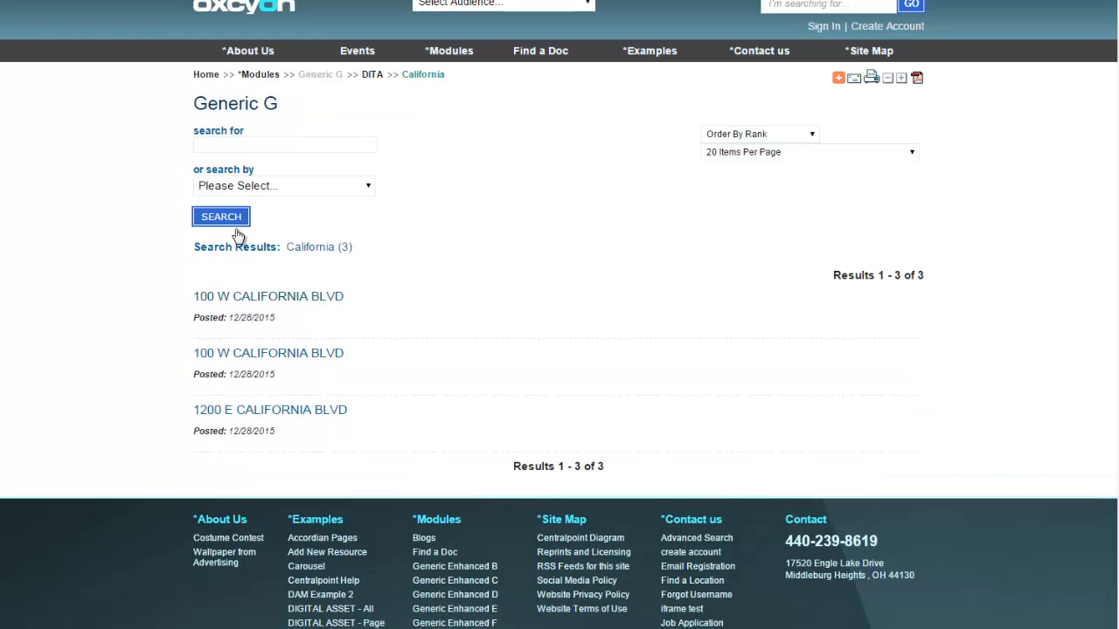
Open the 1200 E CALIFORNIA BLVD record and examine its related Generic G records and related taxonomy.
click(330, 410)
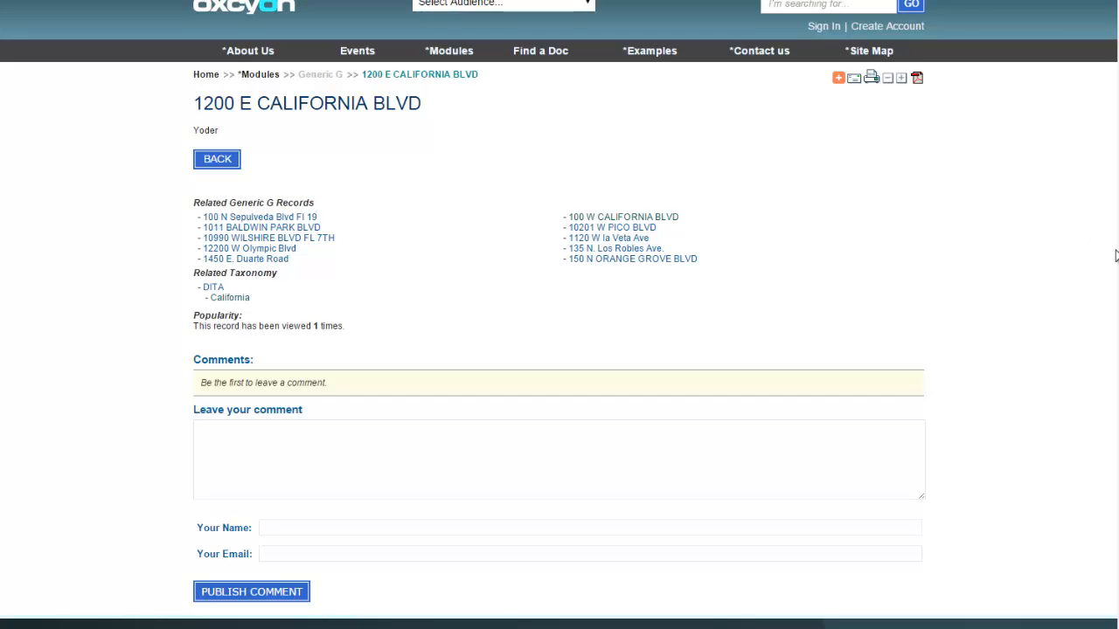
scroll(1112, 461, down, 5)
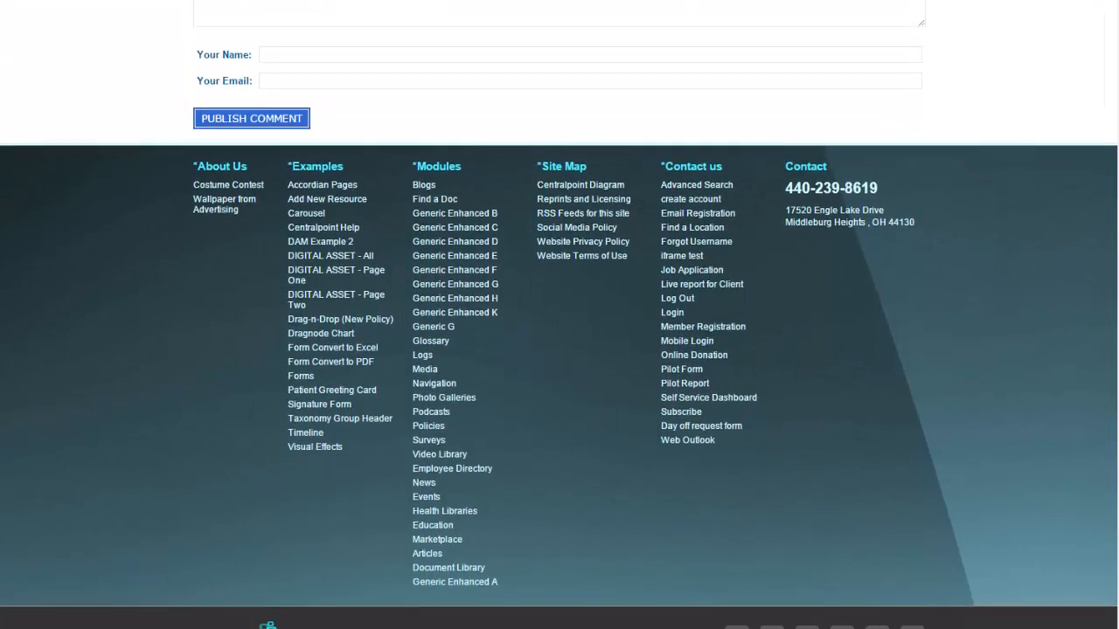
scroll(1063, 207, up, 5)
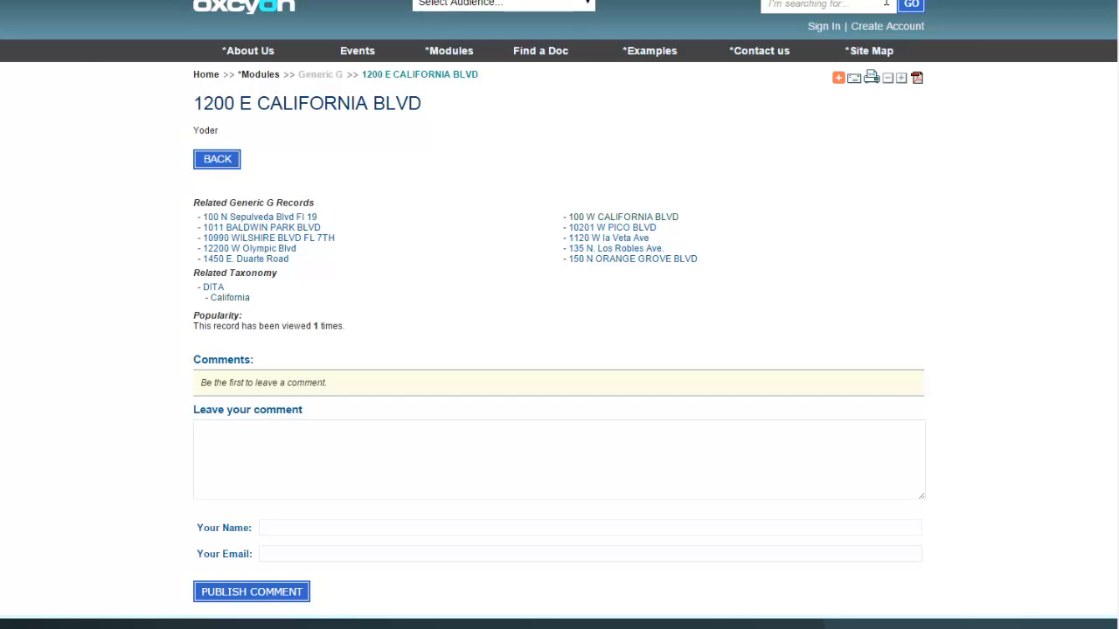
Leave the record page for the website's /console address and log in to the Client Console with the account password.
key(BackSpace)
key(Return)
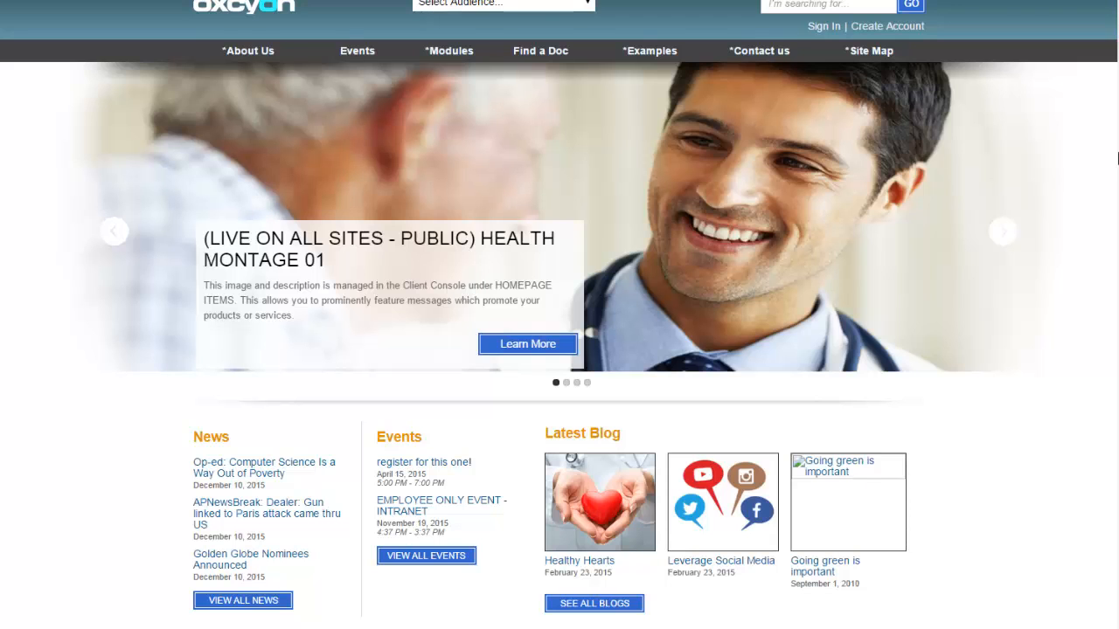
scroll(1117, 157, down, 7)
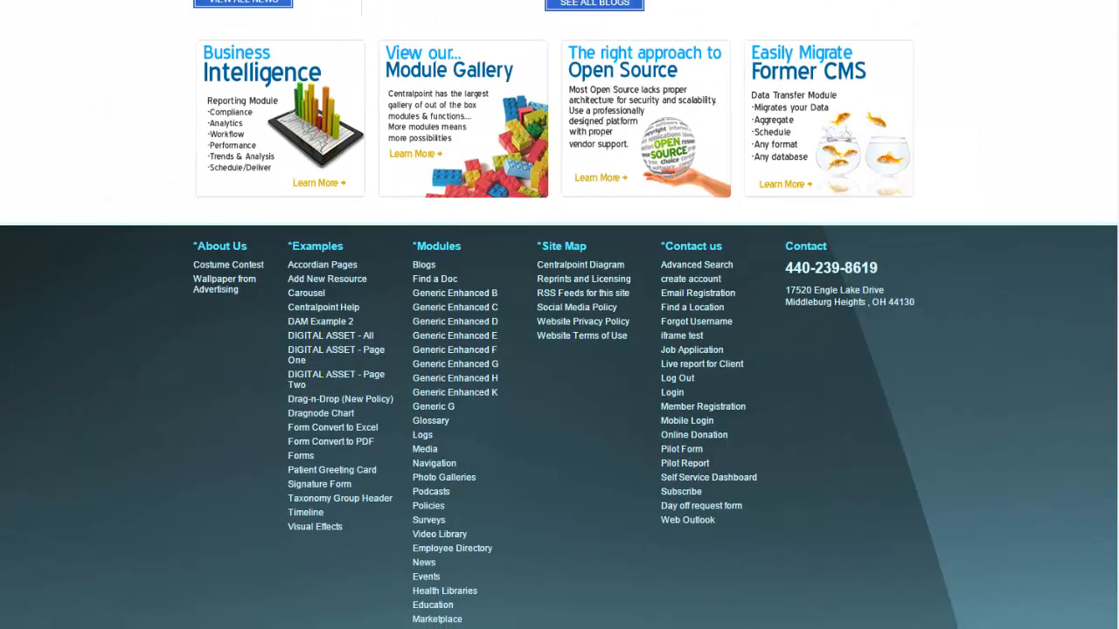
text(/console)
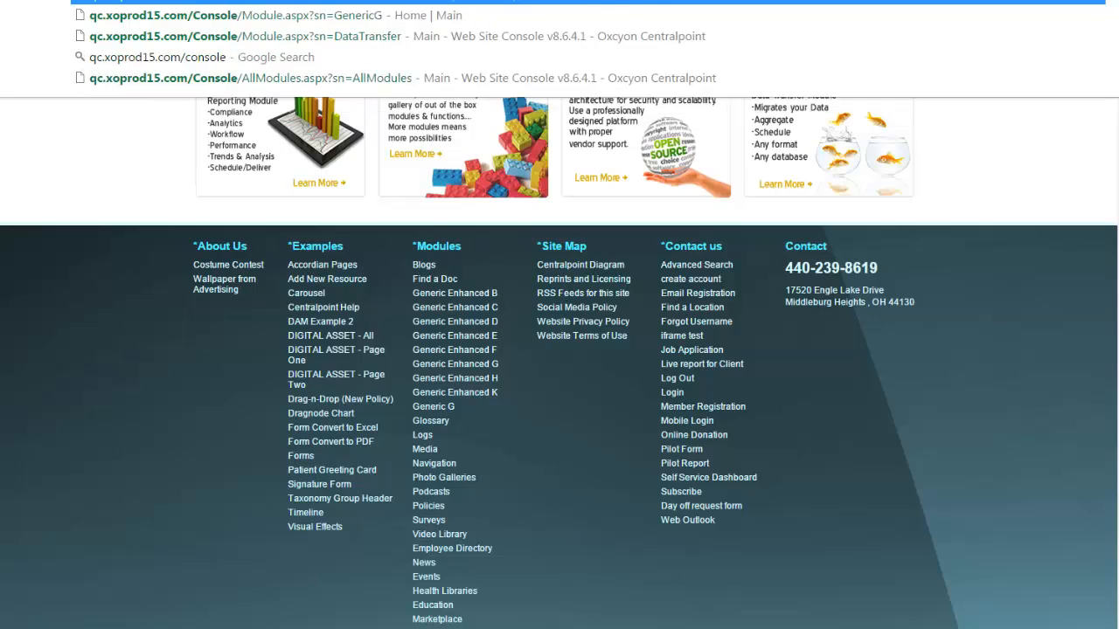
key(Return)
text(********)
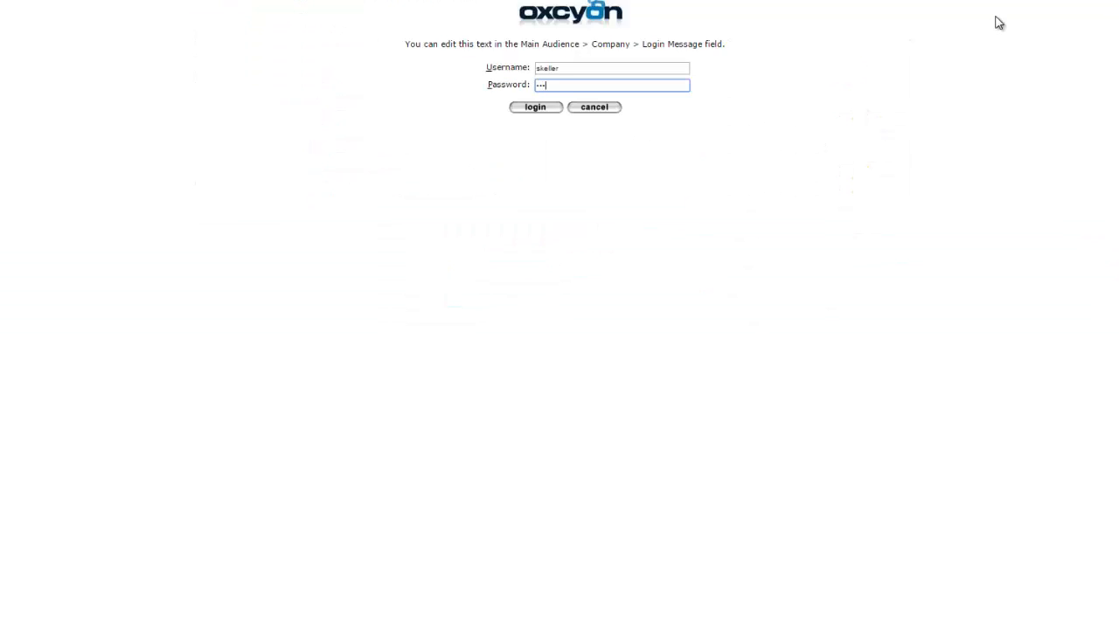
key(Return)
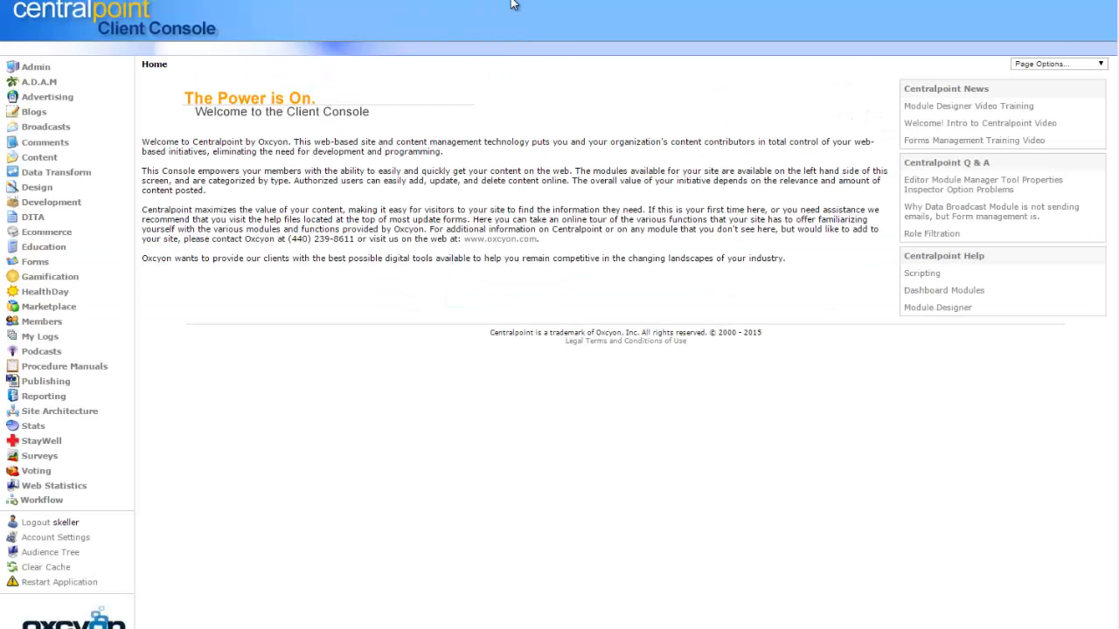
Open Search All Modules in the Admin area and limit the record list to the Generic G module.
click(66, 414)
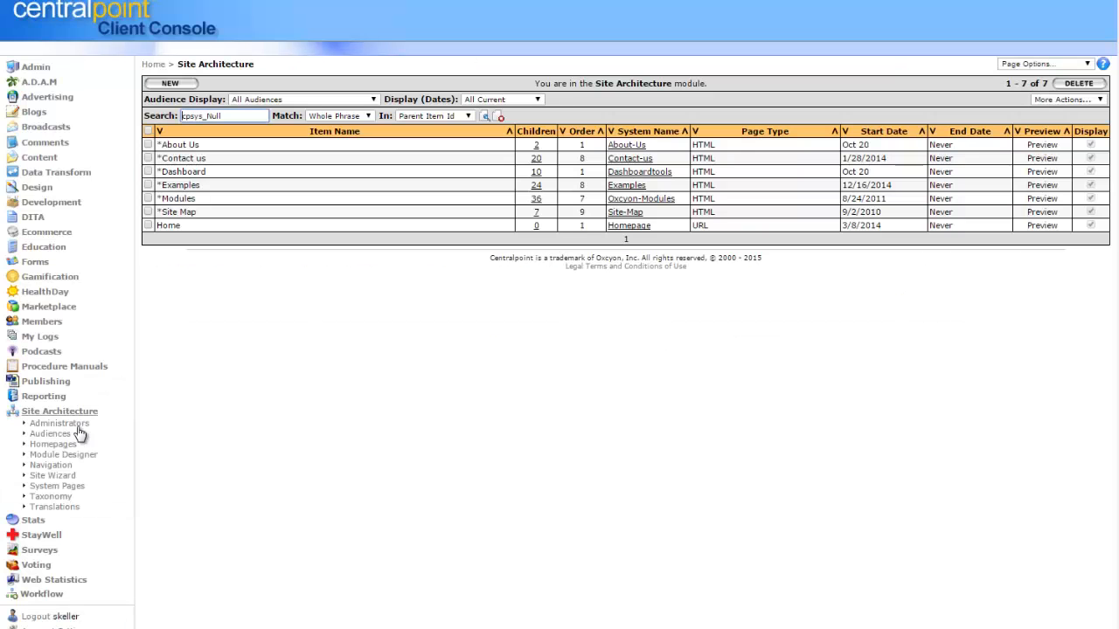
click(36, 68)
click(62, 204)
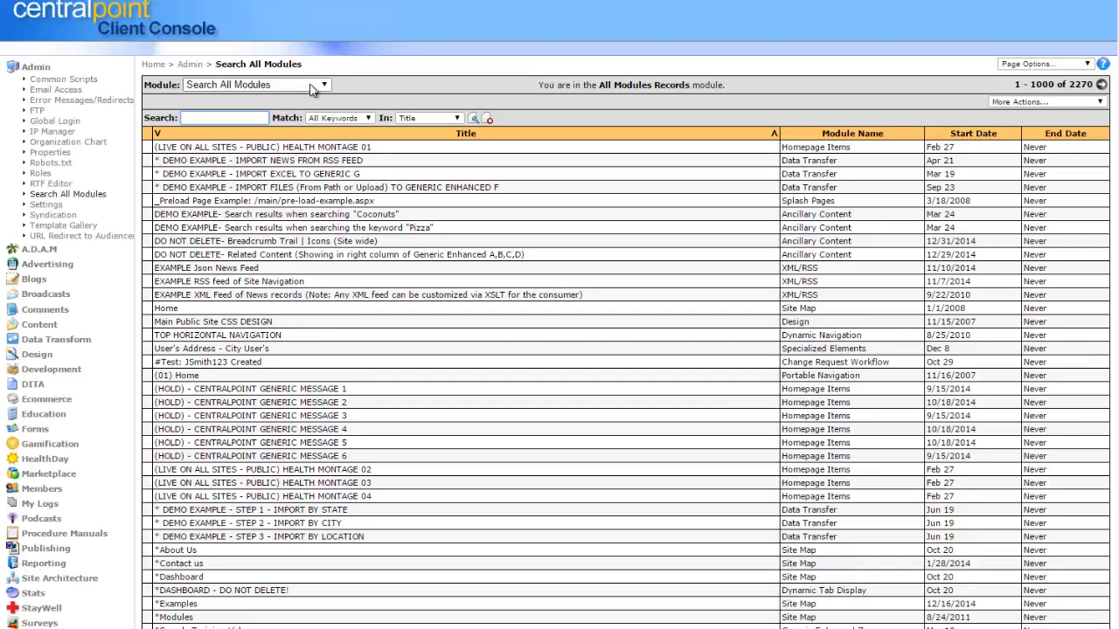
click(319, 84)
drag(324, 119, 319, 216)
click(275, 221)
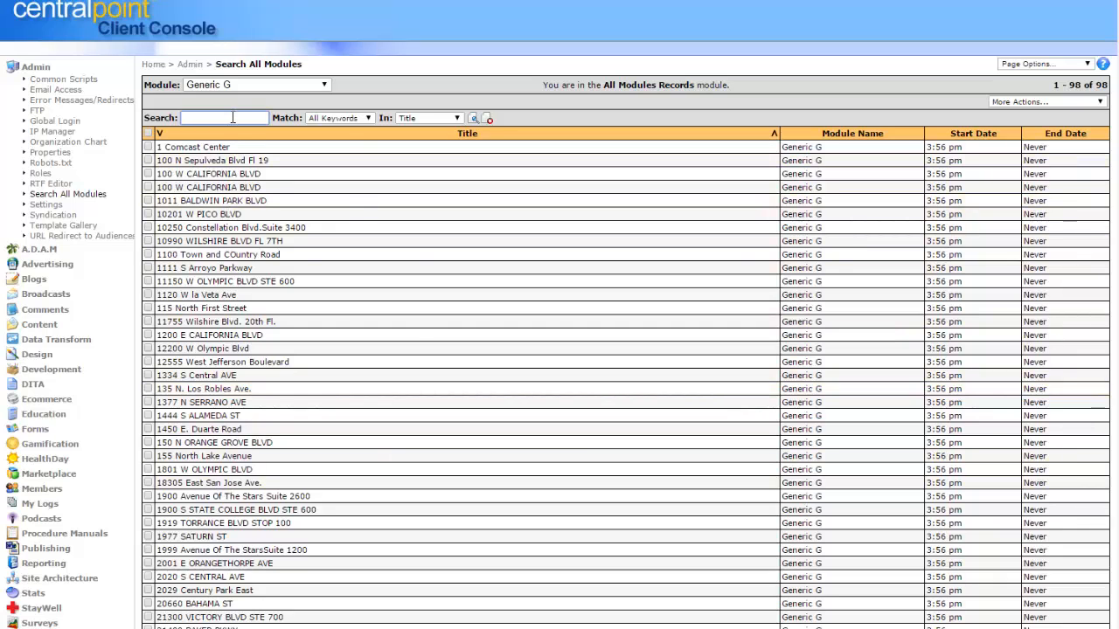
Search the Generic G record titles for "california" and select all matching records.
text(california)
key(Return)
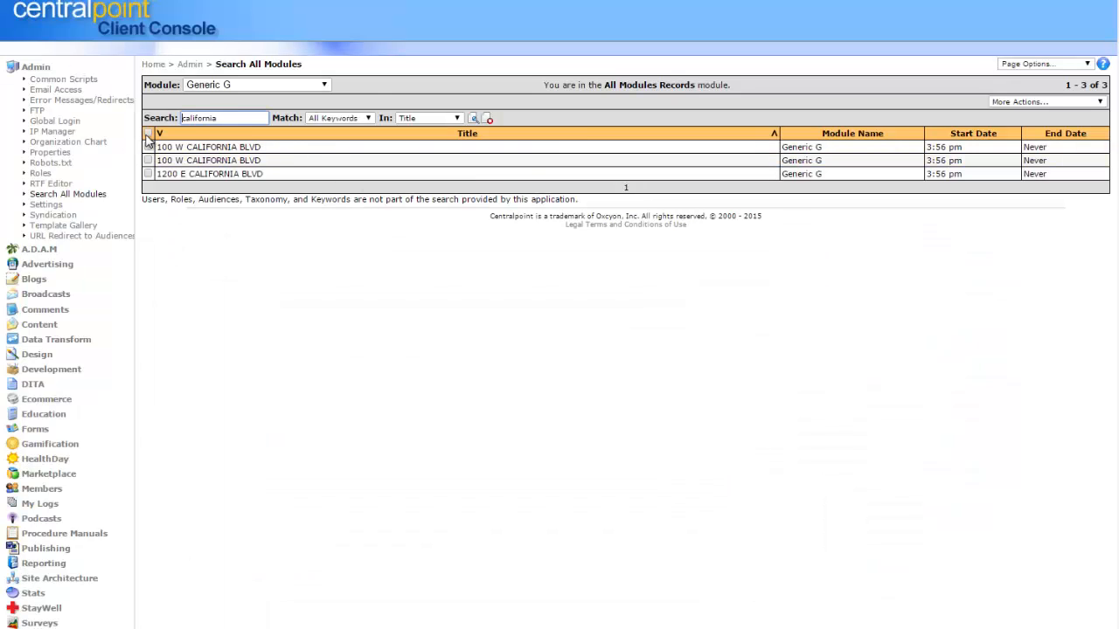
click(147, 133)
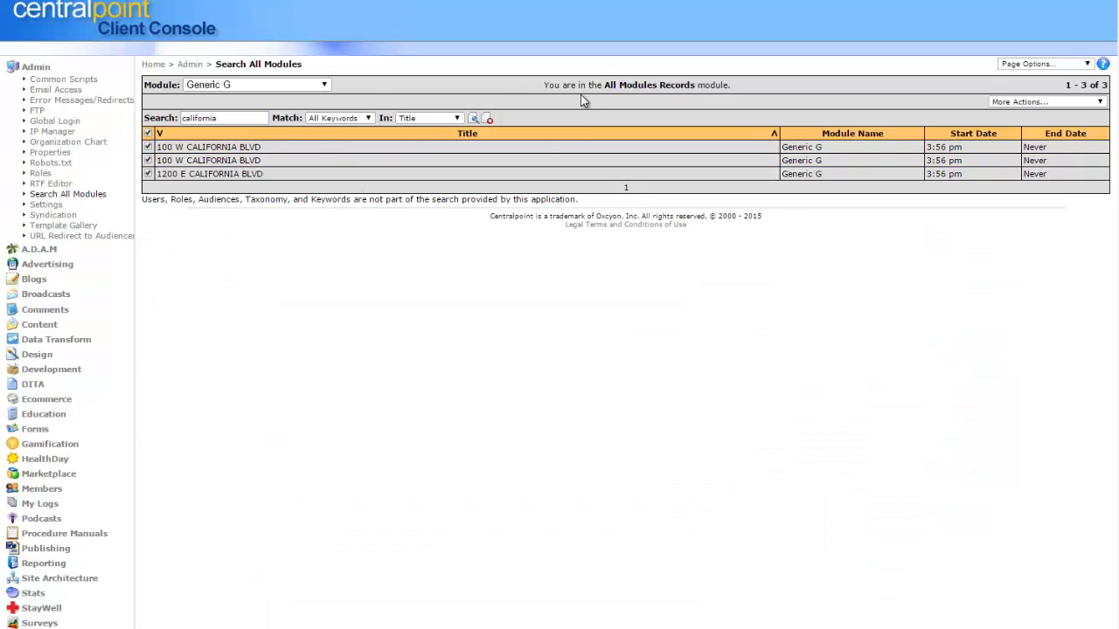
Open Change Attributes for the selected California records, review the DataId module filter, and enable the Taxonomy attribute.
click(1067, 102)
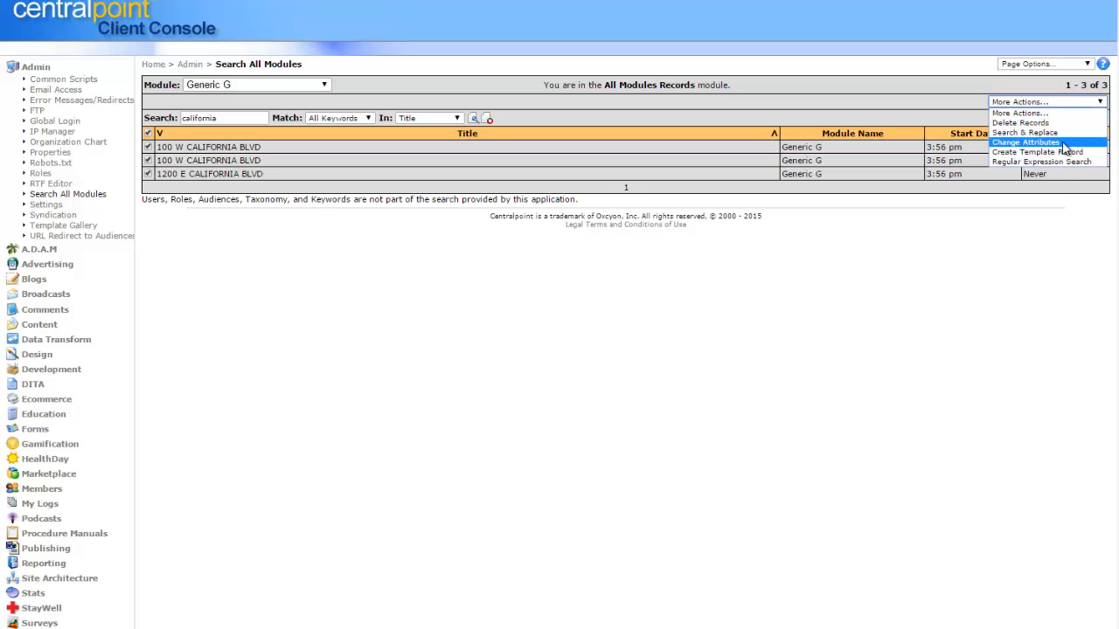
click(1063, 143)
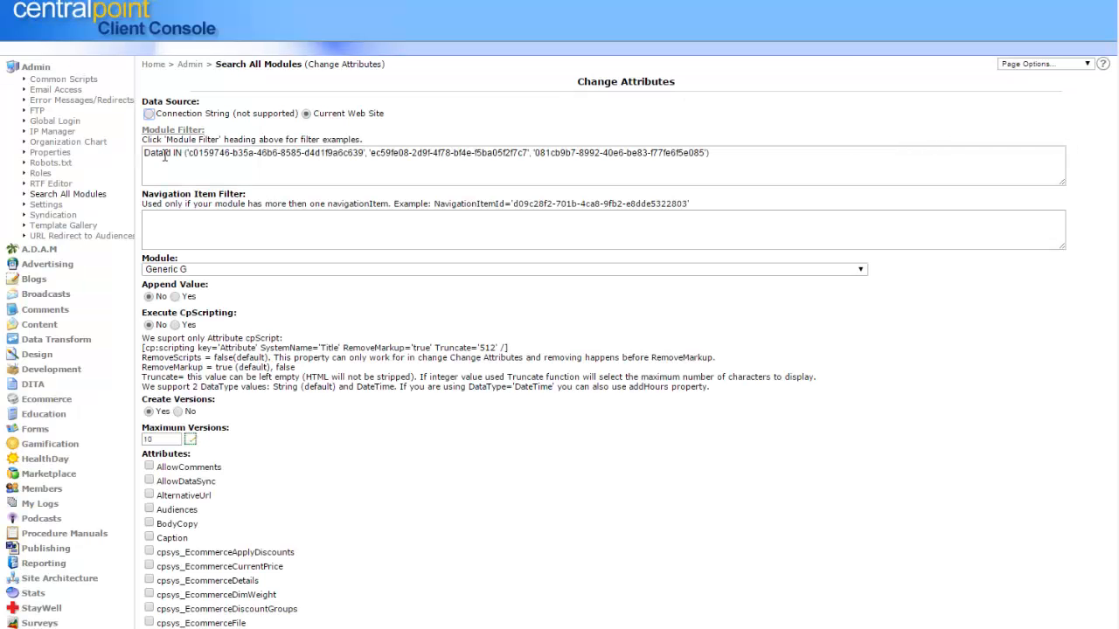
drag(186, 153, 704, 154)
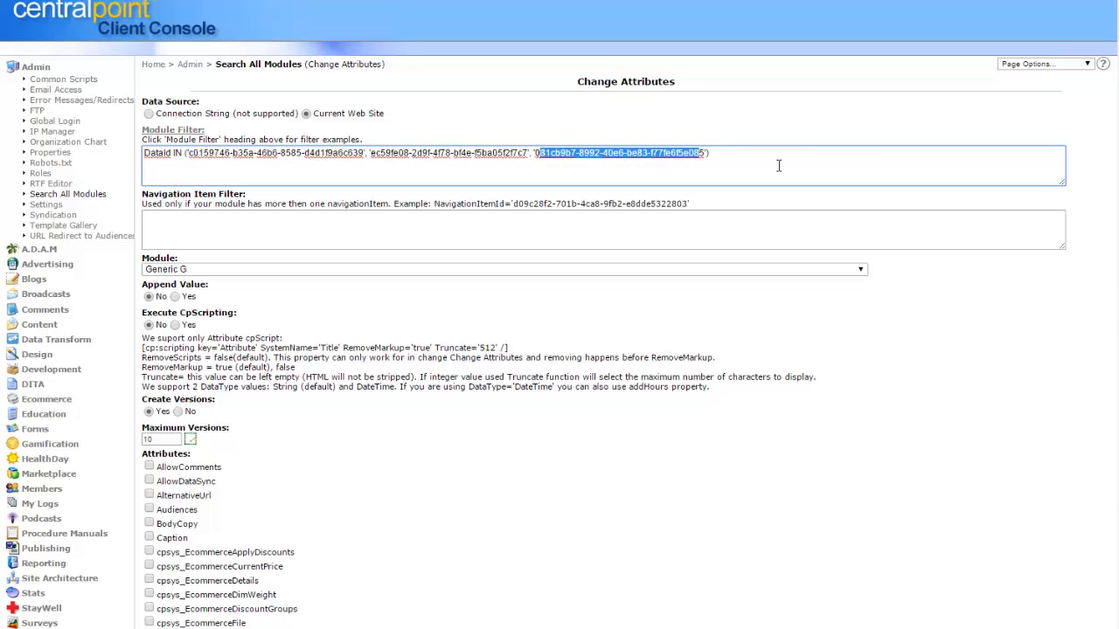
click(779, 167)
scroll(1083, 349, down, 5)
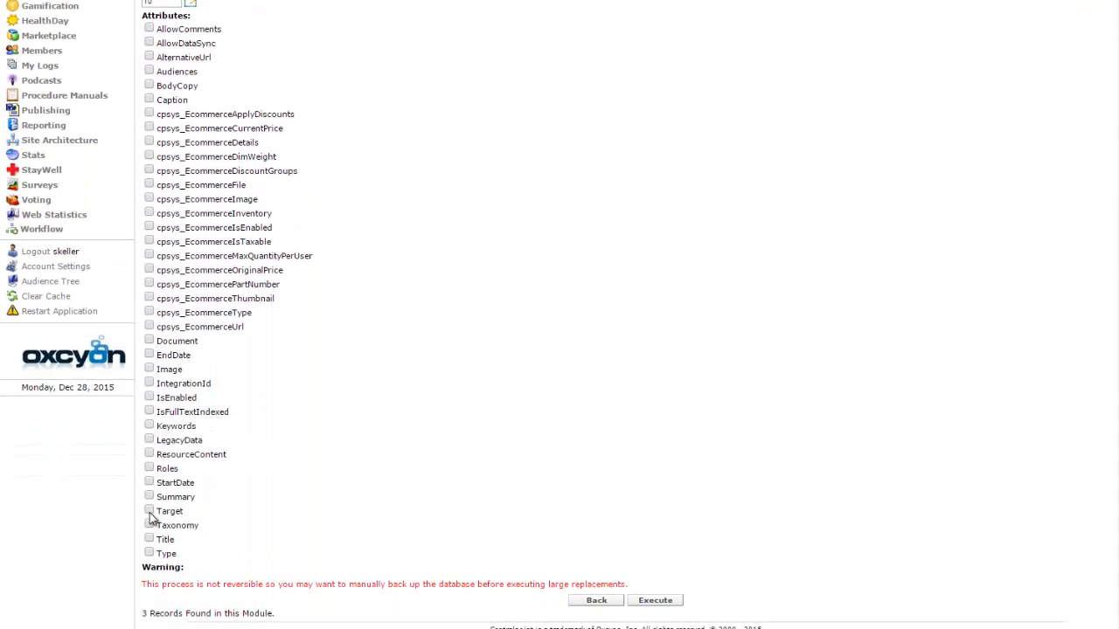
click(148, 524)
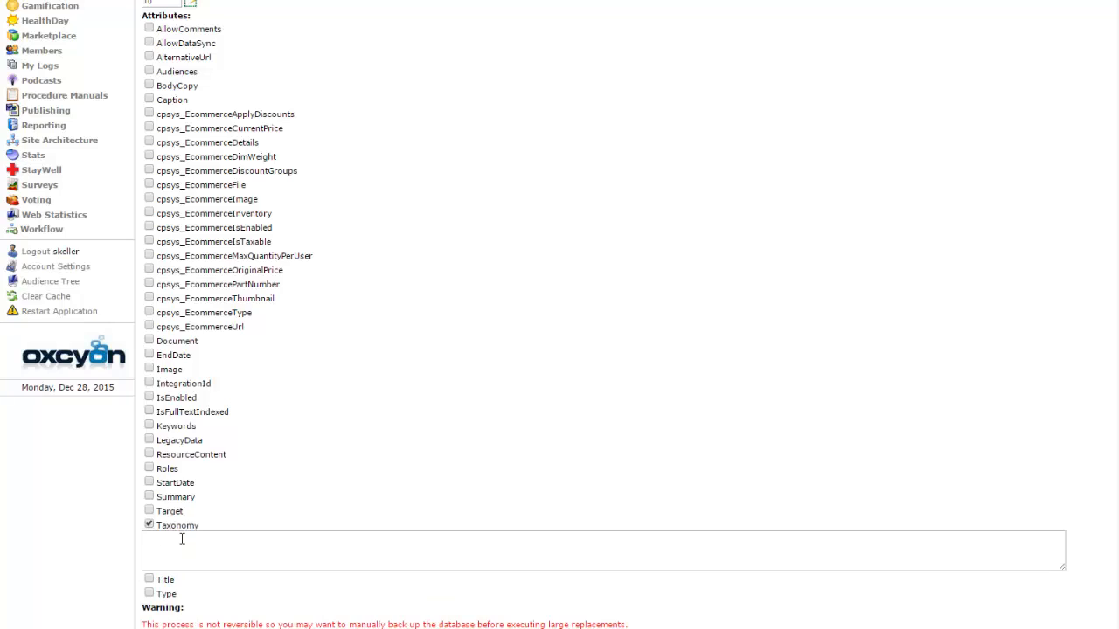